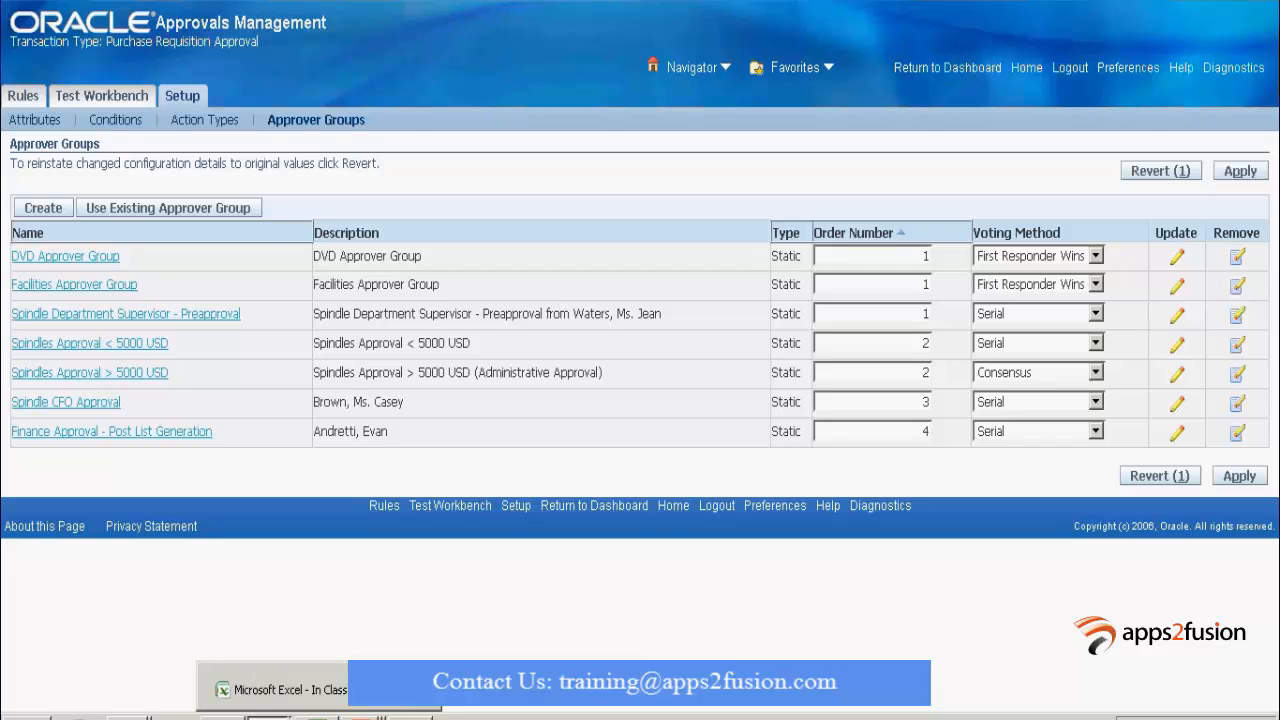
Leave the Approver Groups list and bring up the Excel workbook with the approval flowchart.
{"action": "left_click", "coordinate": [270, 716]}
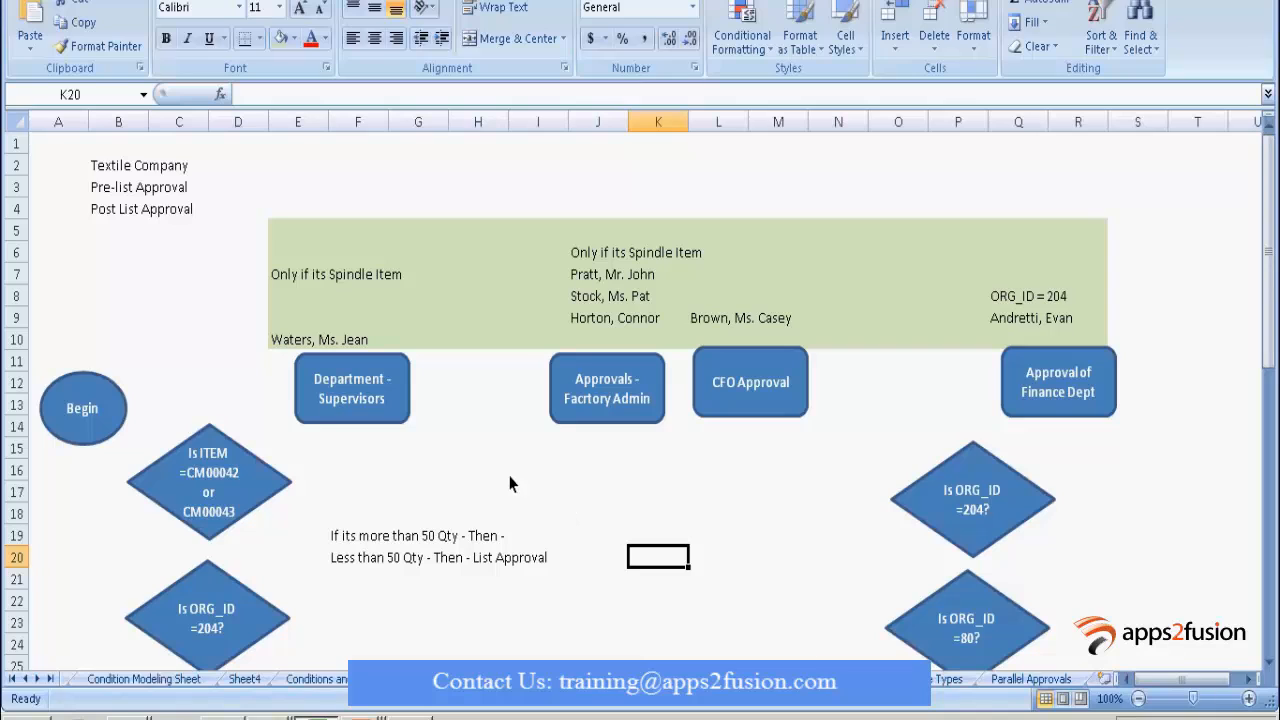
Copy the item-check and ORG_ID =204 diamonds onto the Parallel Approvals sheet near column C, row 9.
{"action": "scroll", "coordinate": [480, 520], "scroll_direction": "down", "scroll_amount": 1}
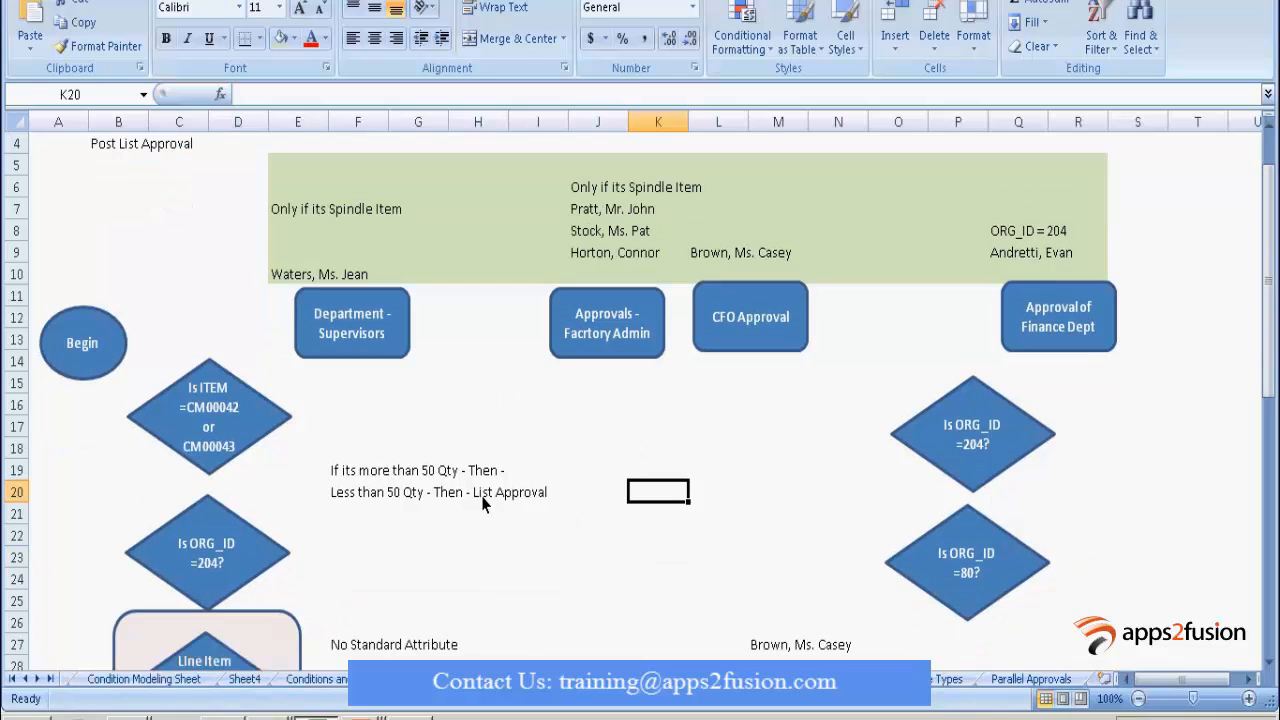
{"action": "left_click", "coordinate": [226, 440]}
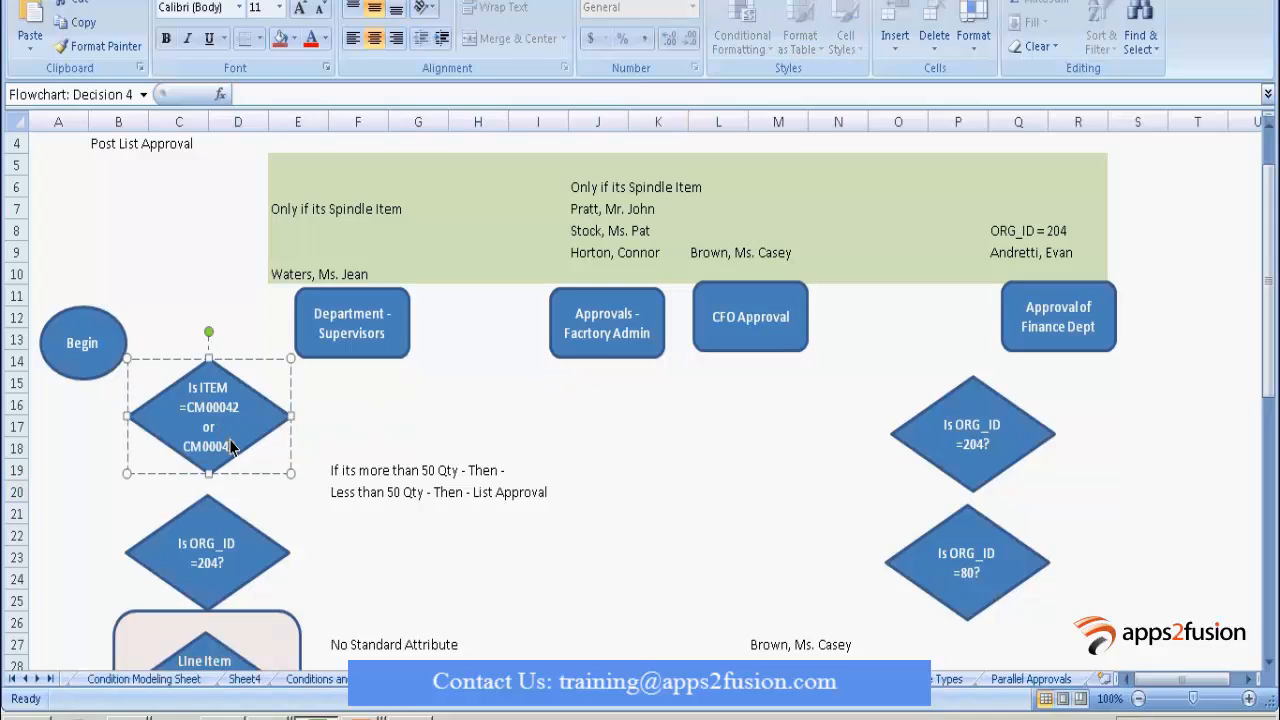
{"action": "key", "text": "Escape"}
{"action": "left_click", "coordinate": [236, 548], "text": "shift"}
{"action": "key", "text": "ctrl+c"}
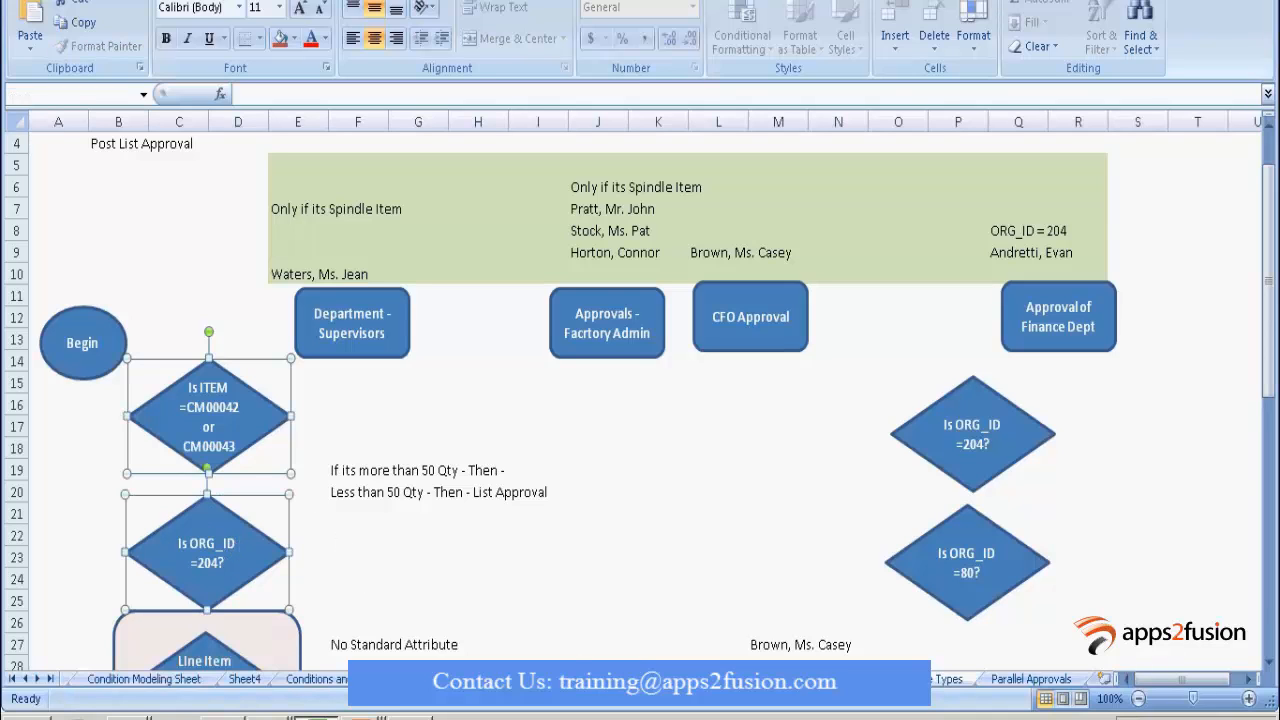
{"action": "left_click", "coordinate": [1031, 679]}
{"action": "key", "text": "ctrl+v"}
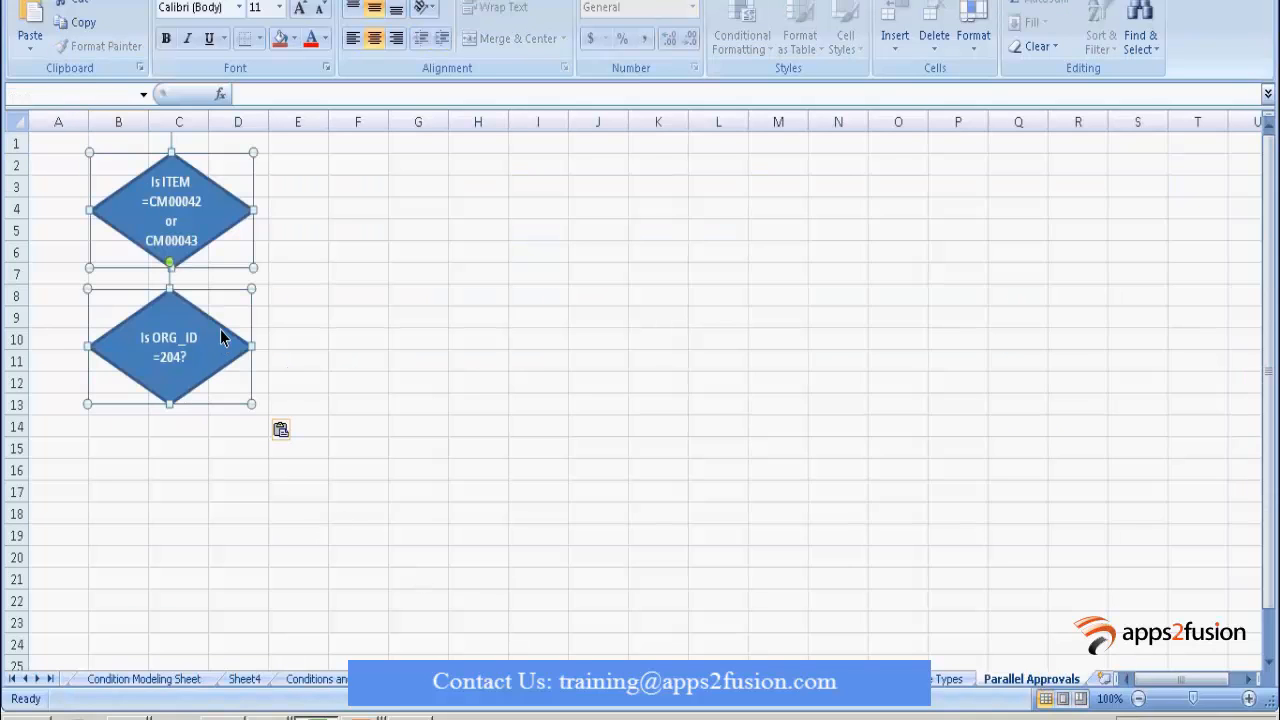
{"action": "left_click_drag", "start_coordinate": [219, 327], "coordinate": [332, 513]}
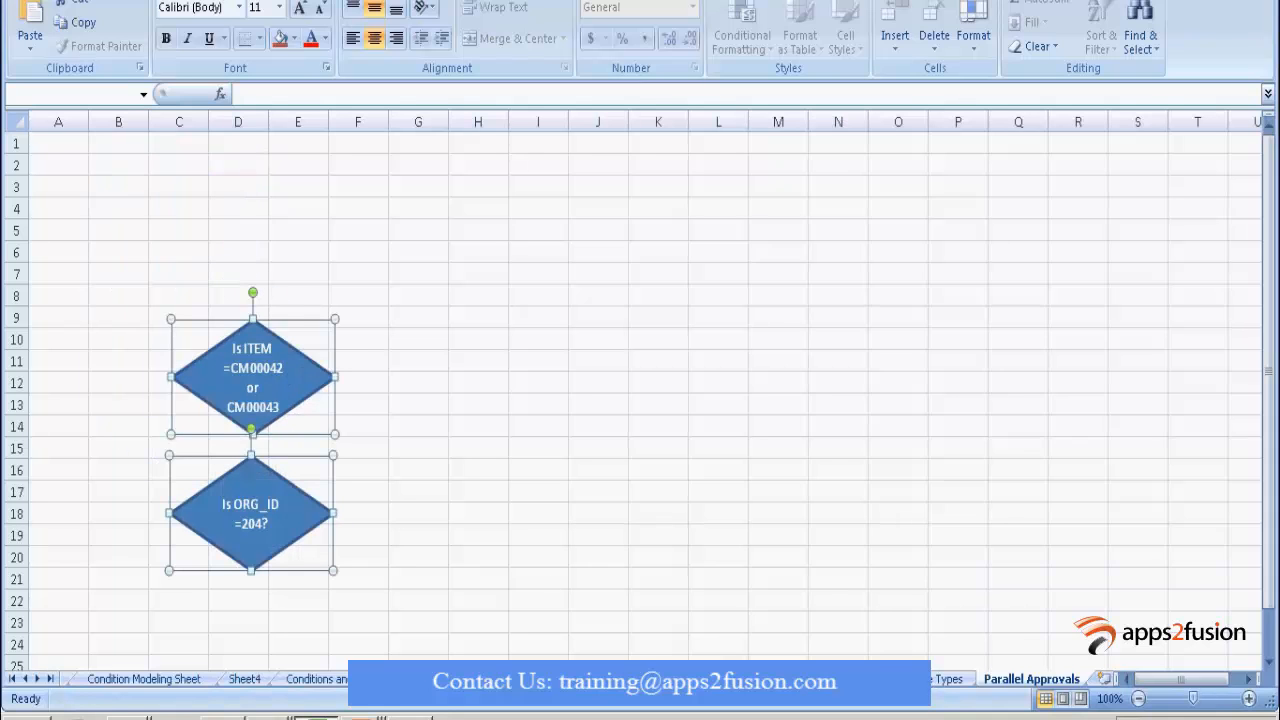
Copy the Begin oval onto the Parallel Approvals sheet, left of the diamonds.
{"action": "left_click", "coordinate": [640, 679]}
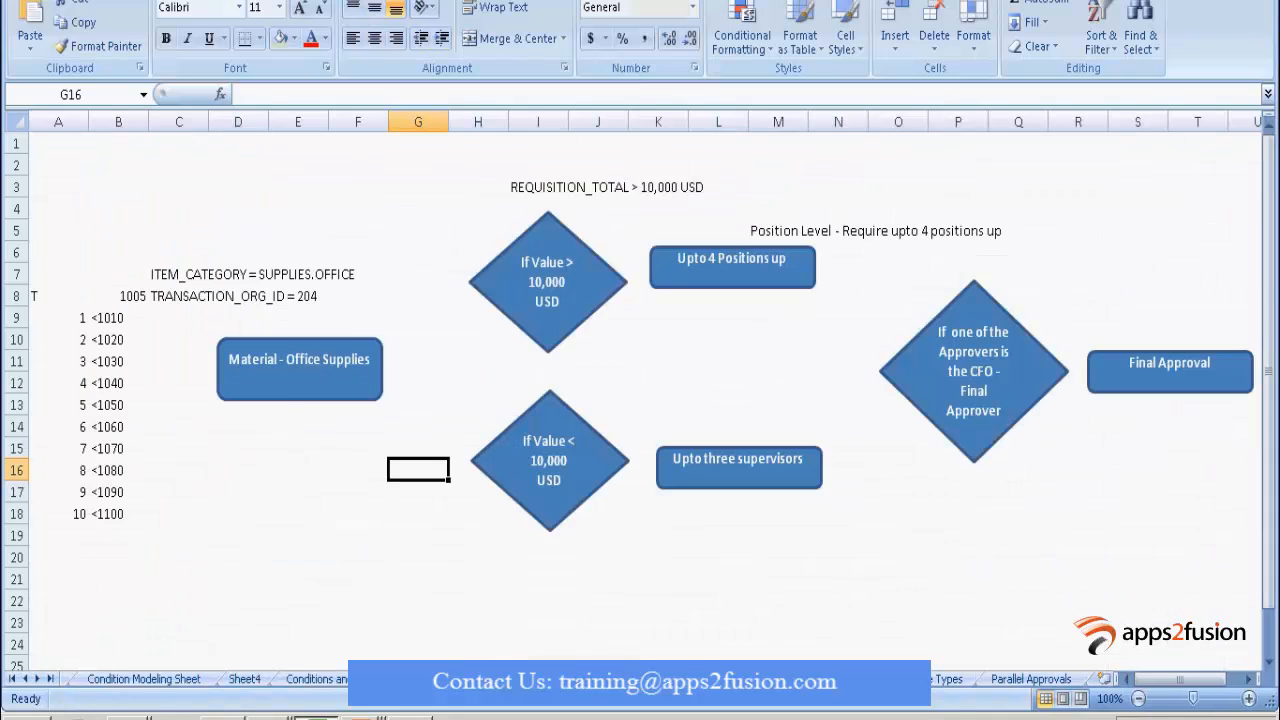
{"action": "left_click", "coordinate": [560, 679]}
{"action": "left_click", "coordinate": [640, 679]}
{"action": "left_click", "coordinate": [560, 679]}
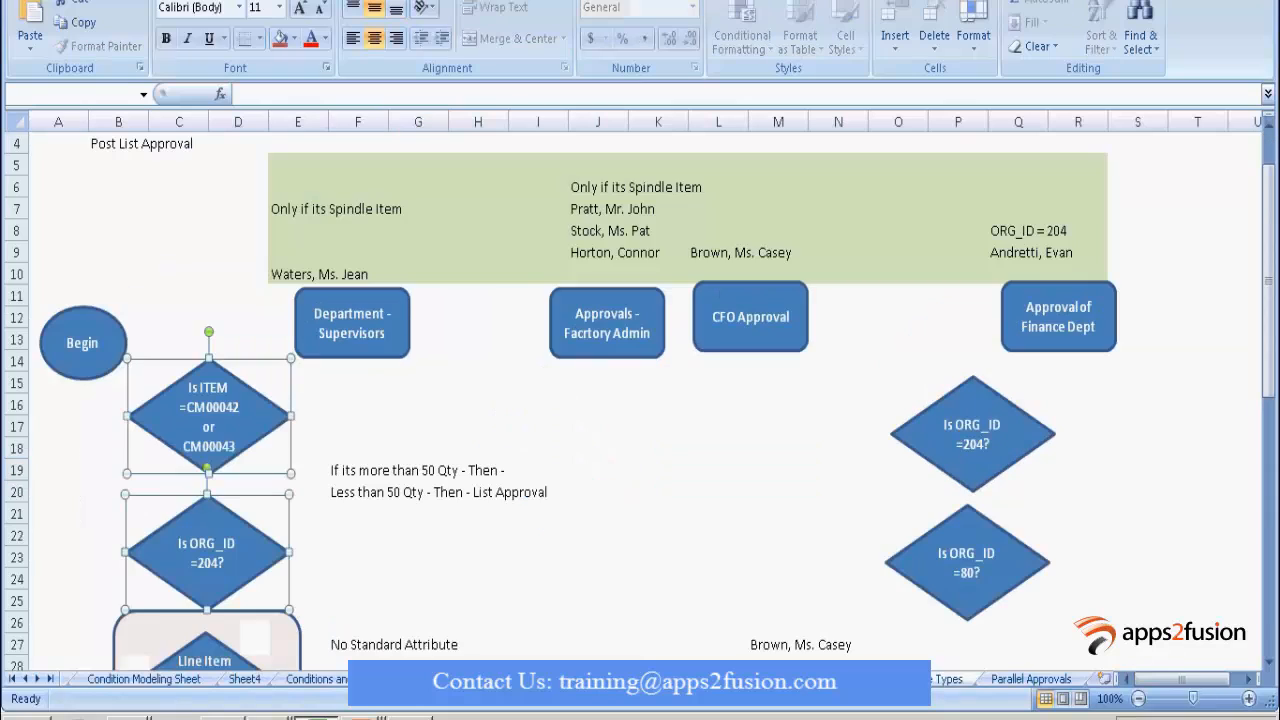
{"action": "left_click", "coordinate": [74, 465]}
{"action": "left_click", "coordinate": [82, 342]}
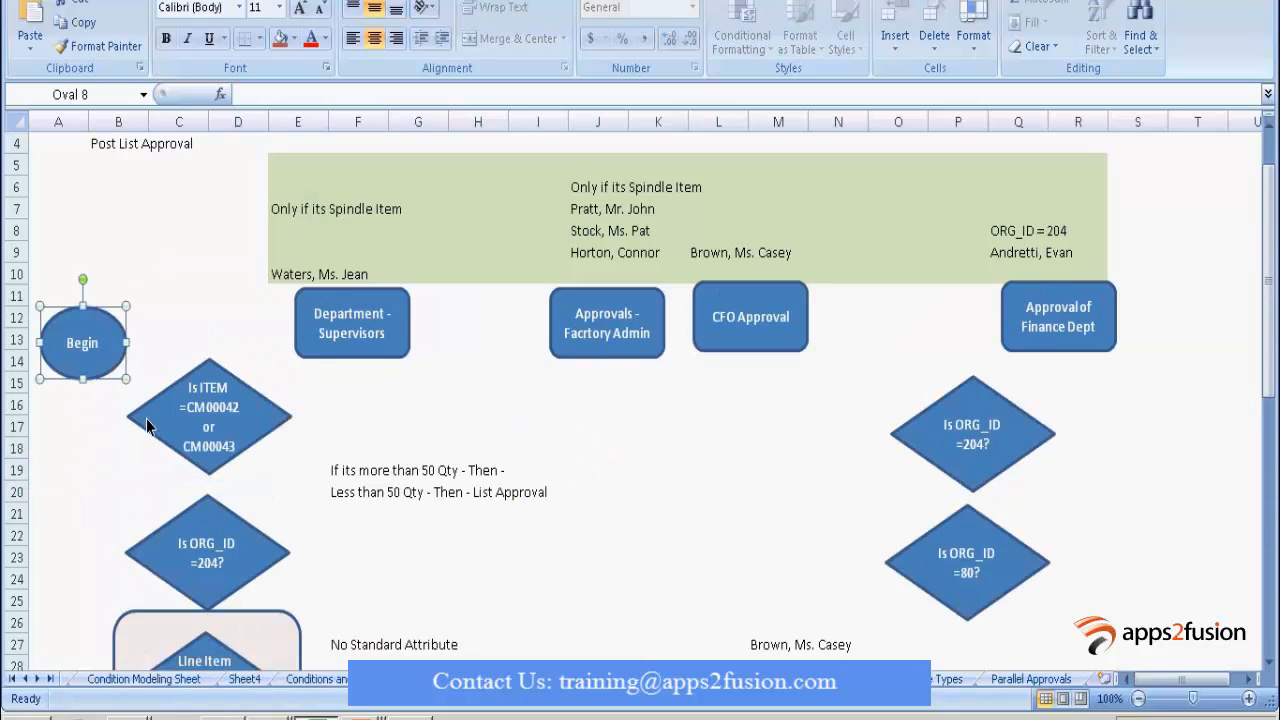
{"action": "left_click", "coordinate": [1031, 679]}
{"action": "key", "text": "ctrl+v"}
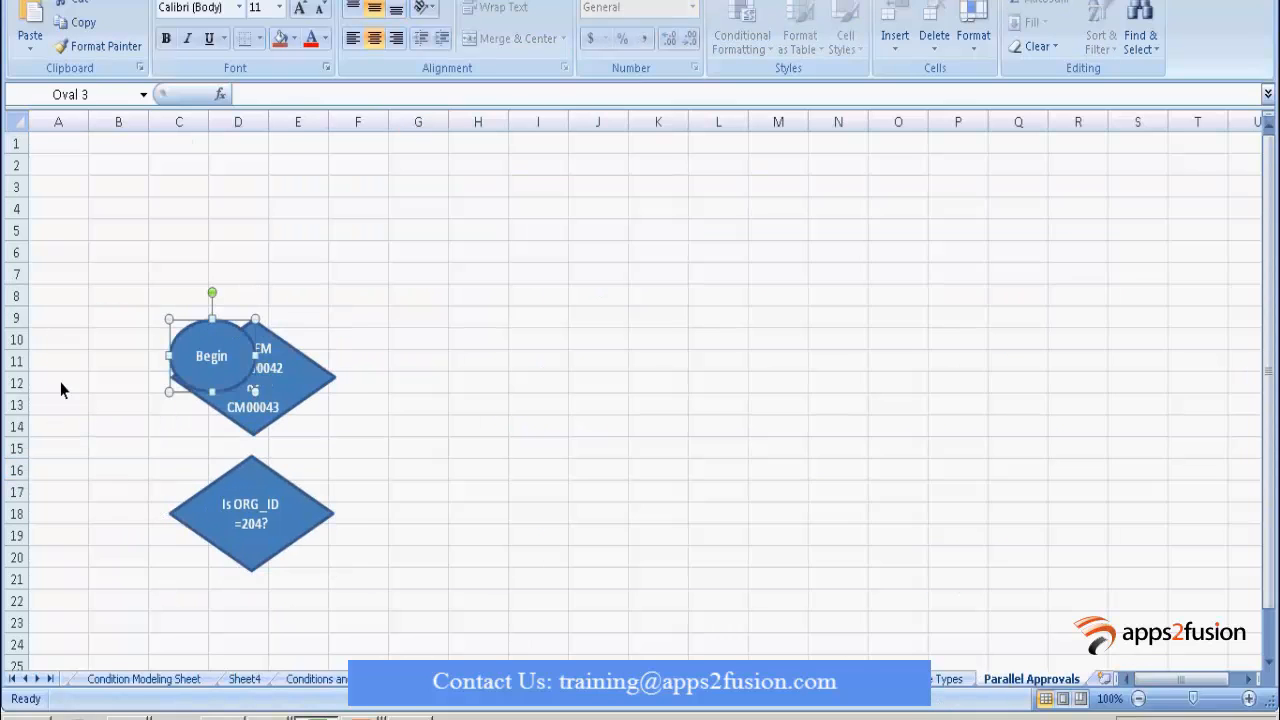
{"action": "left_click_drag", "start_coordinate": [197, 366], "coordinate": [113, 295]}
Copy the Approvals - Factory Admin box onto Parallel Approvals, placing it above the diamonds near G4.
{"action": "left_click", "coordinate": [418, 492]}
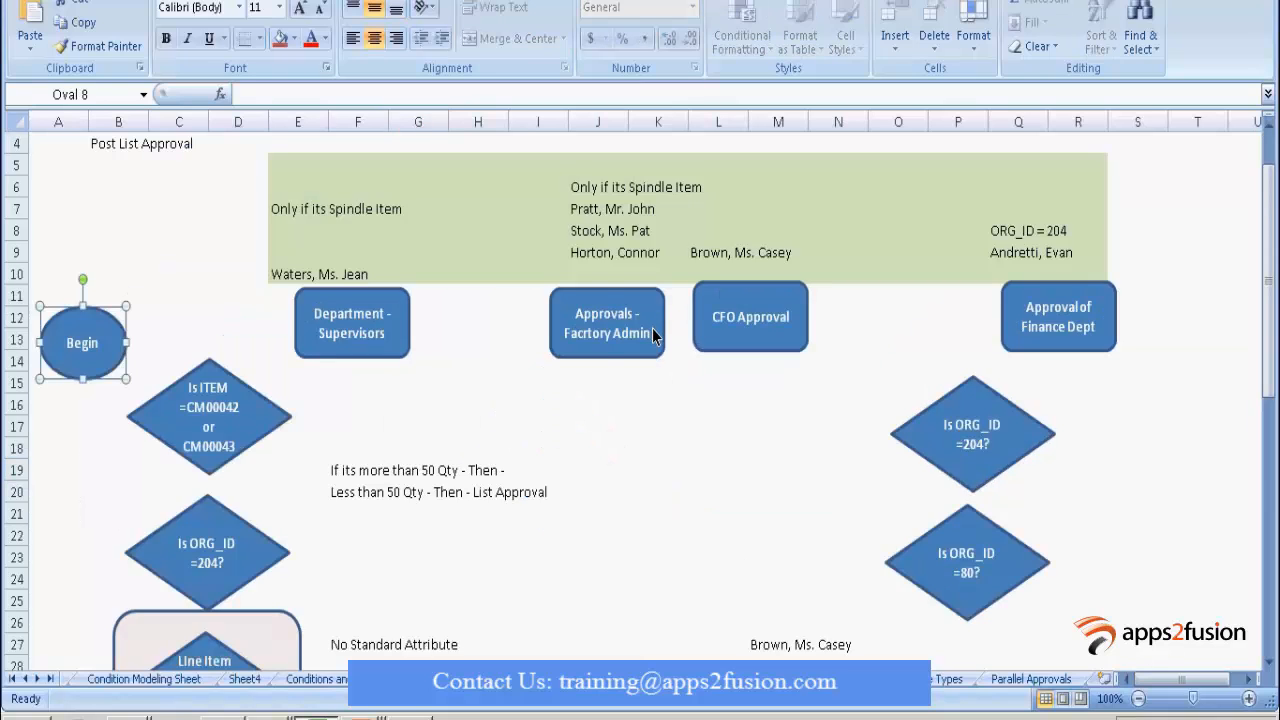
{"action": "left_click", "coordinate": [658, 333]}
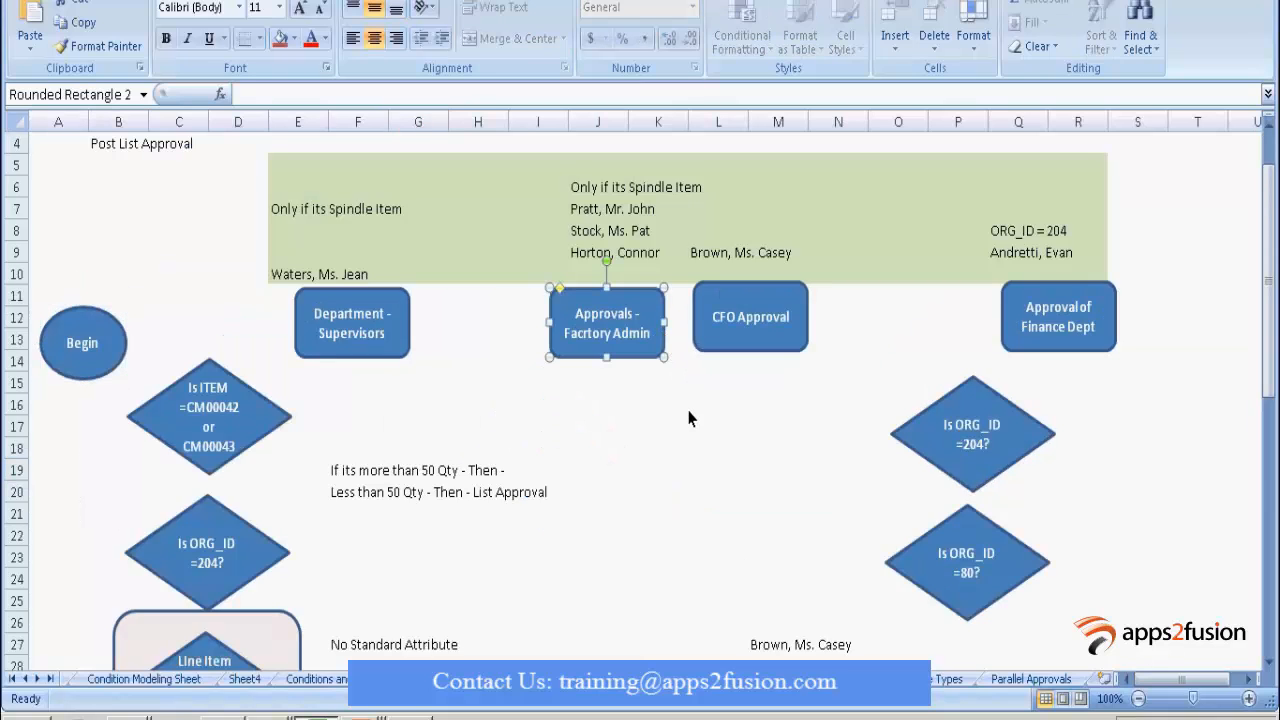
{"action": "key", "text": "ctrl+Page_Down"}
{"action": "key", "text": "ctrl+v"}
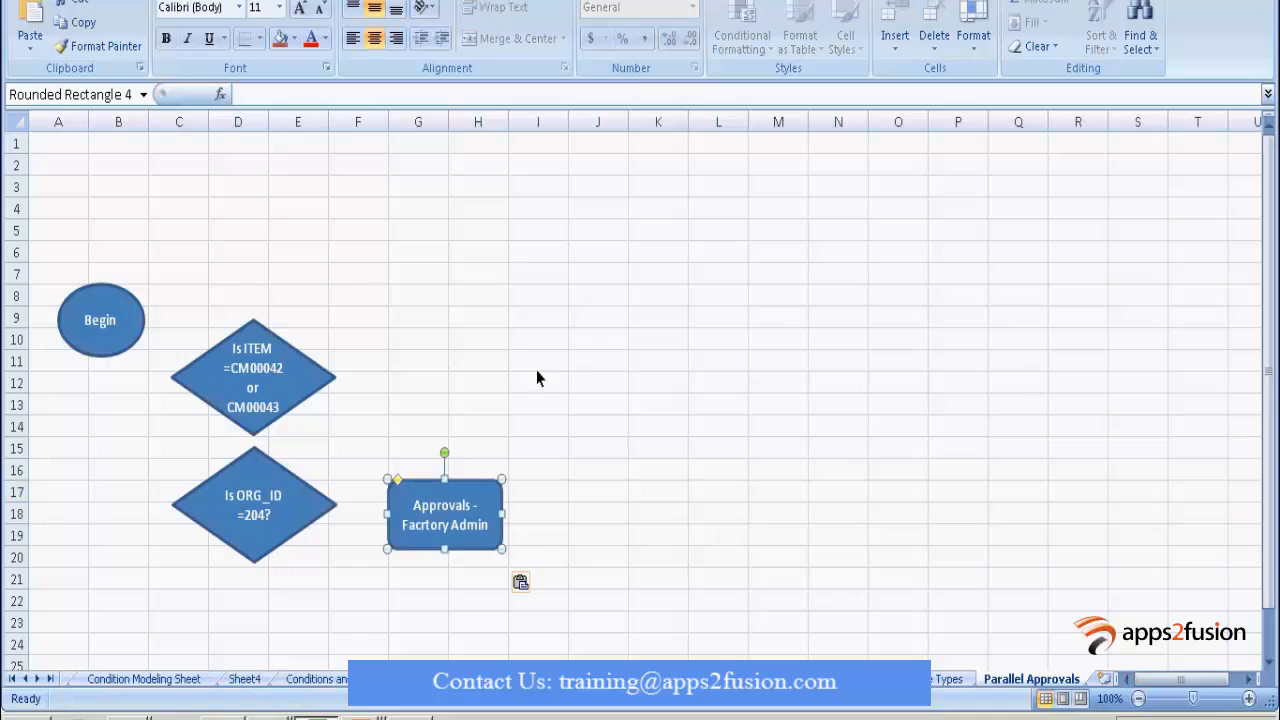
{"action": "left_click_drag", "start_coordinate": [490, 490], "coordinate": [512, 226]}
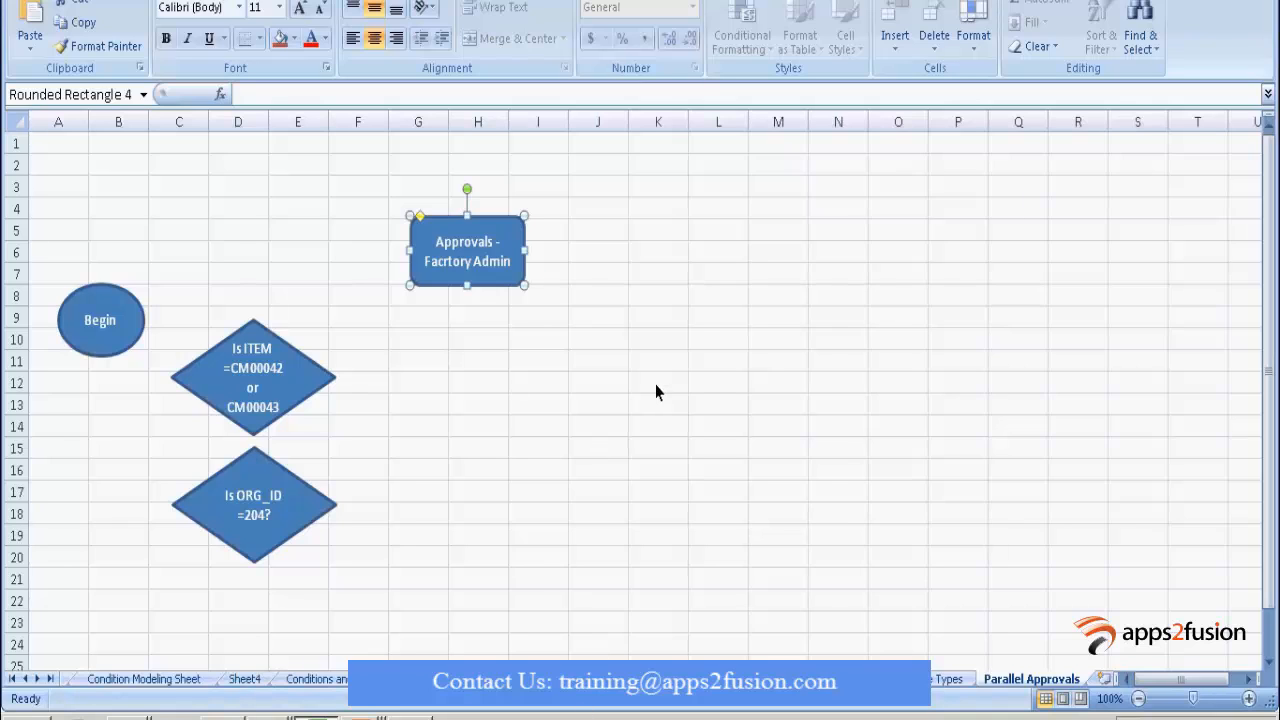
{"action": "left_click", "coordinate": [937, 209]}
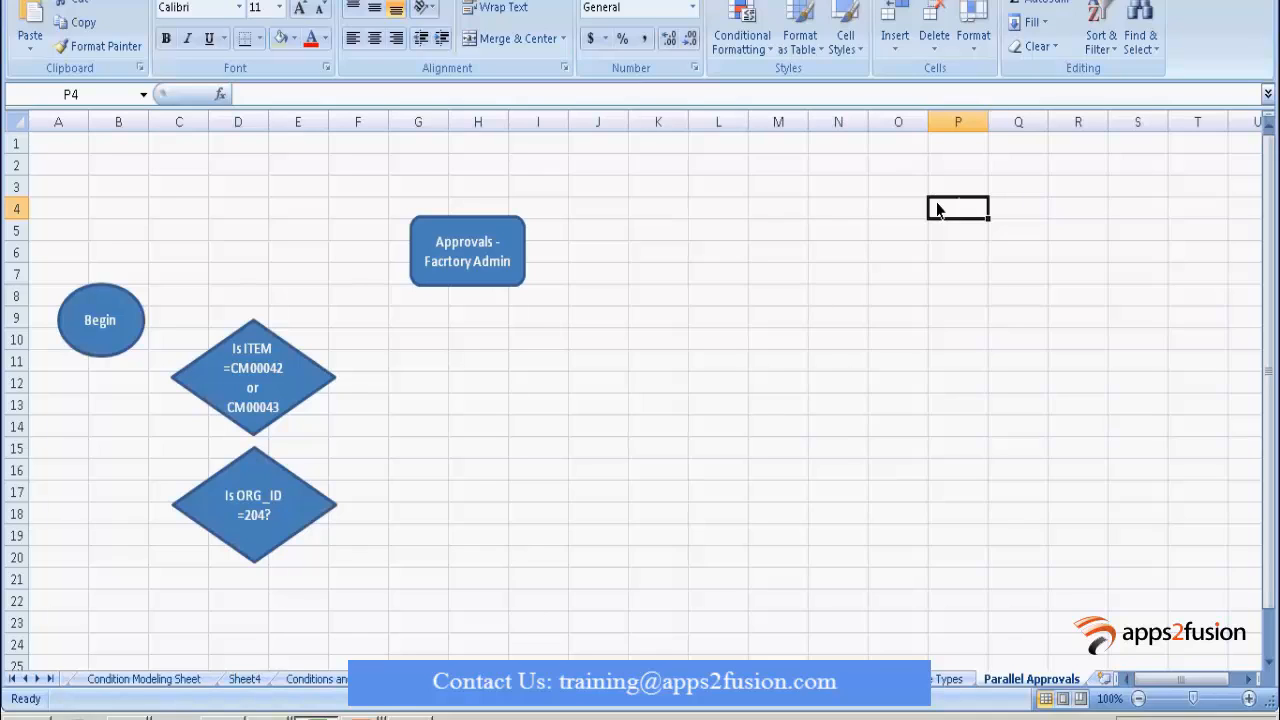
Enter 'Procuring' in cell P4, then scroll to the first sheet tabs and widen the tab strip.
{"action": "type", "text": "Procur"}
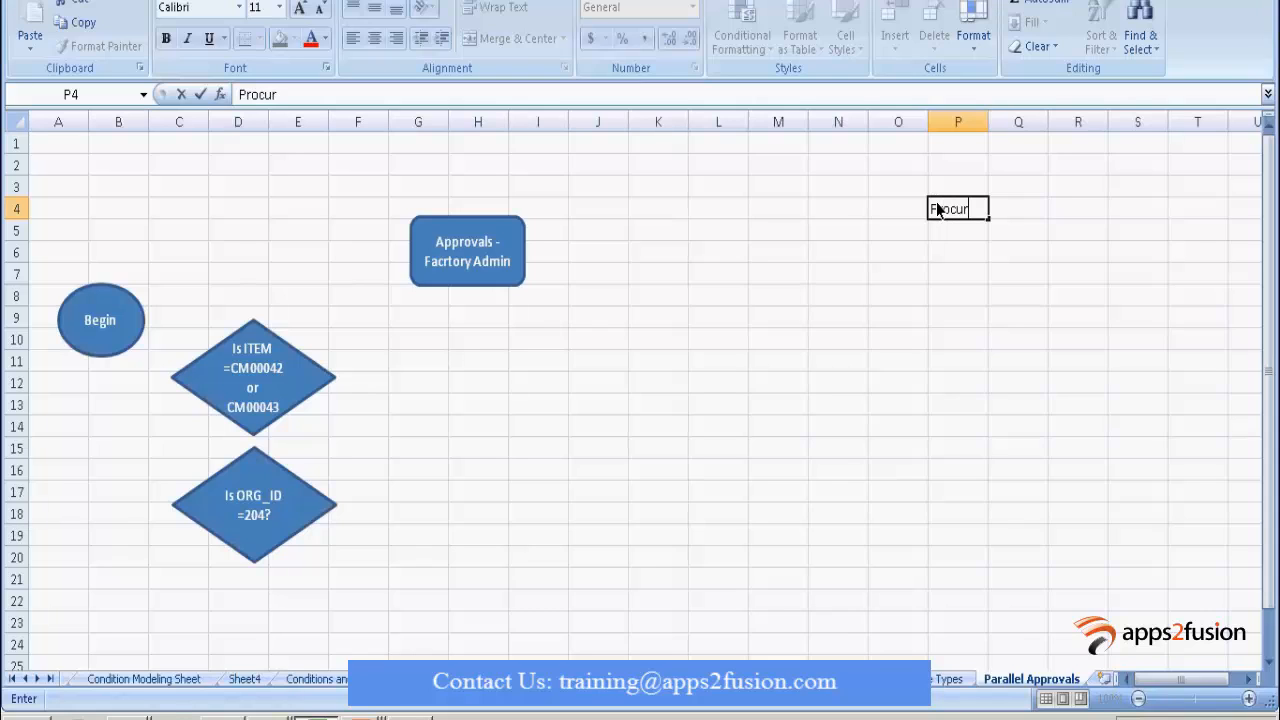
{"action": "type", "text": "ing"}
{"action": "key", "text": "Return"}
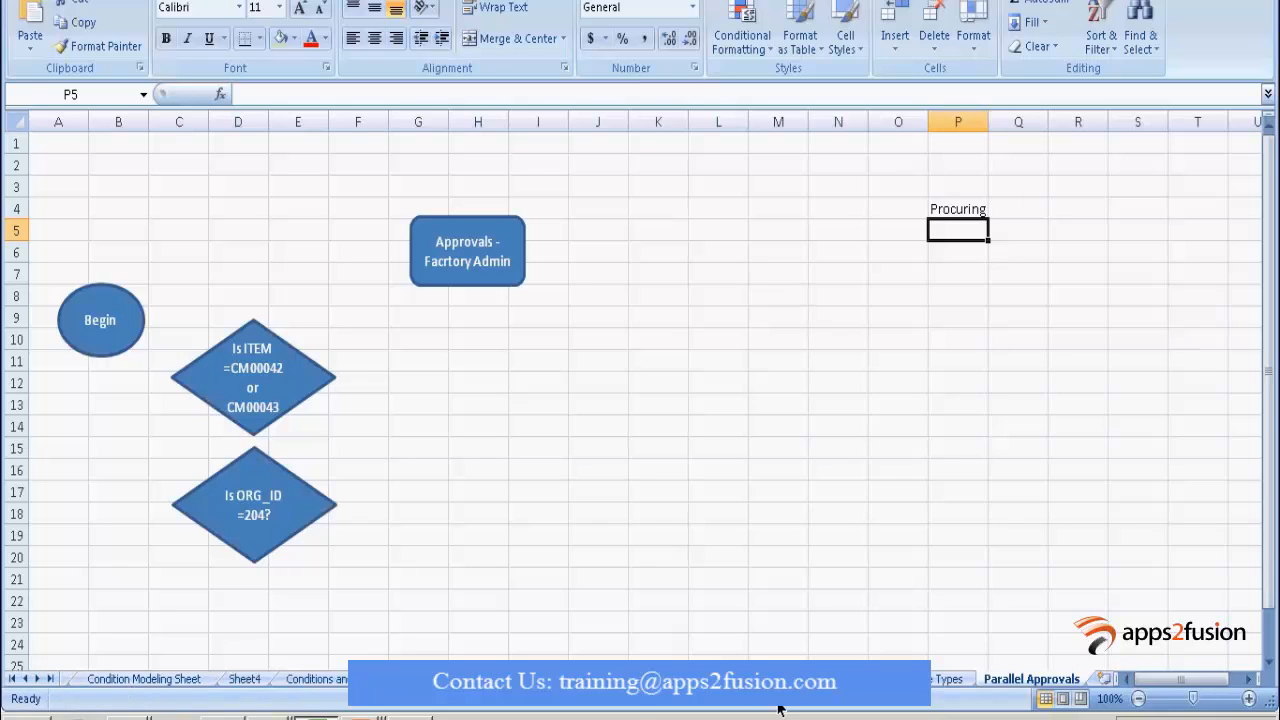
{"action": "left_click", "coordinate": [12, 680]}
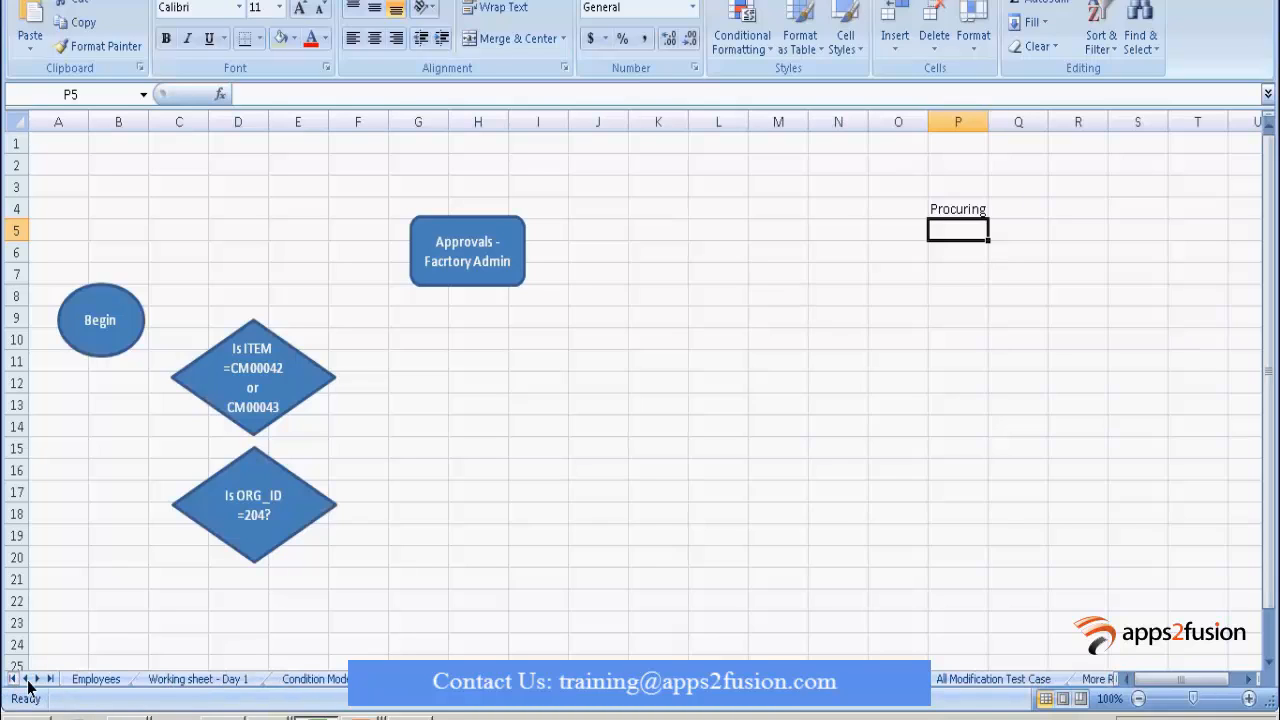
{"action": "left_click_drag", "start_coordinate": [1120, 683], "coordinate": [1212, 683]}
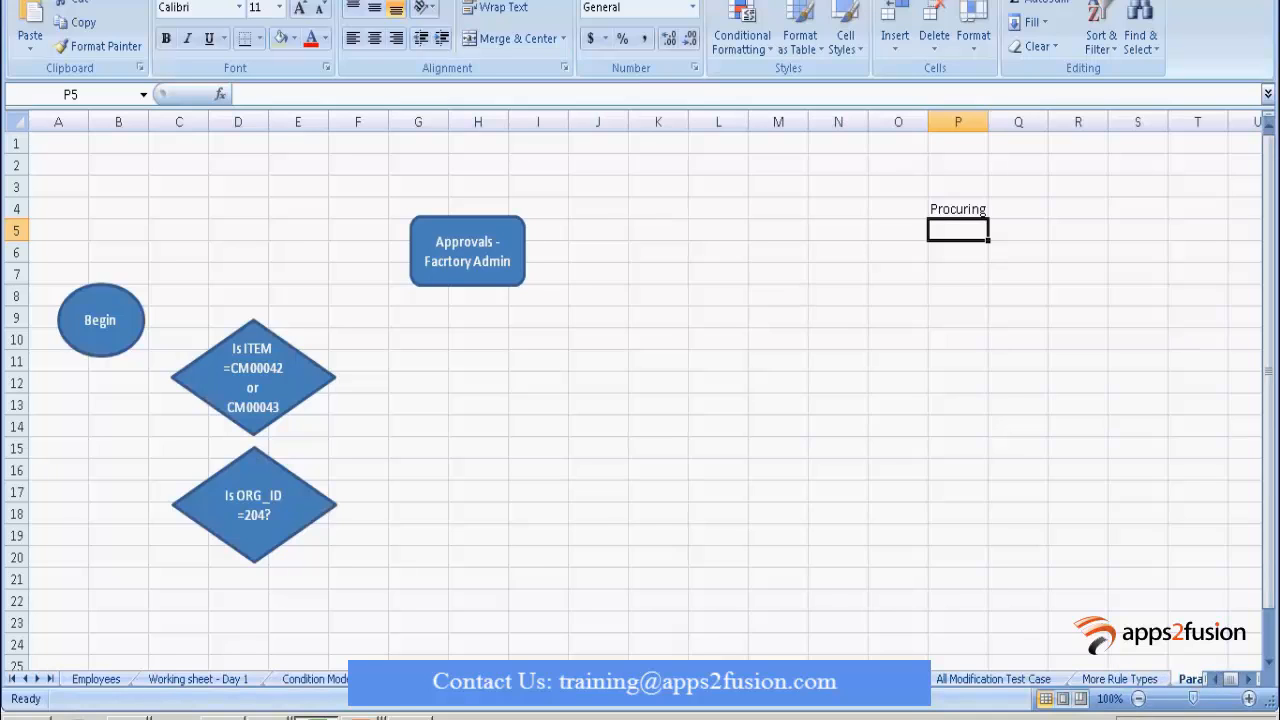
Copy the employee name from Employees cell A25 into Parallel Approvals cell H10.
{"action": "left_click", "coordinate": [88, 680]}
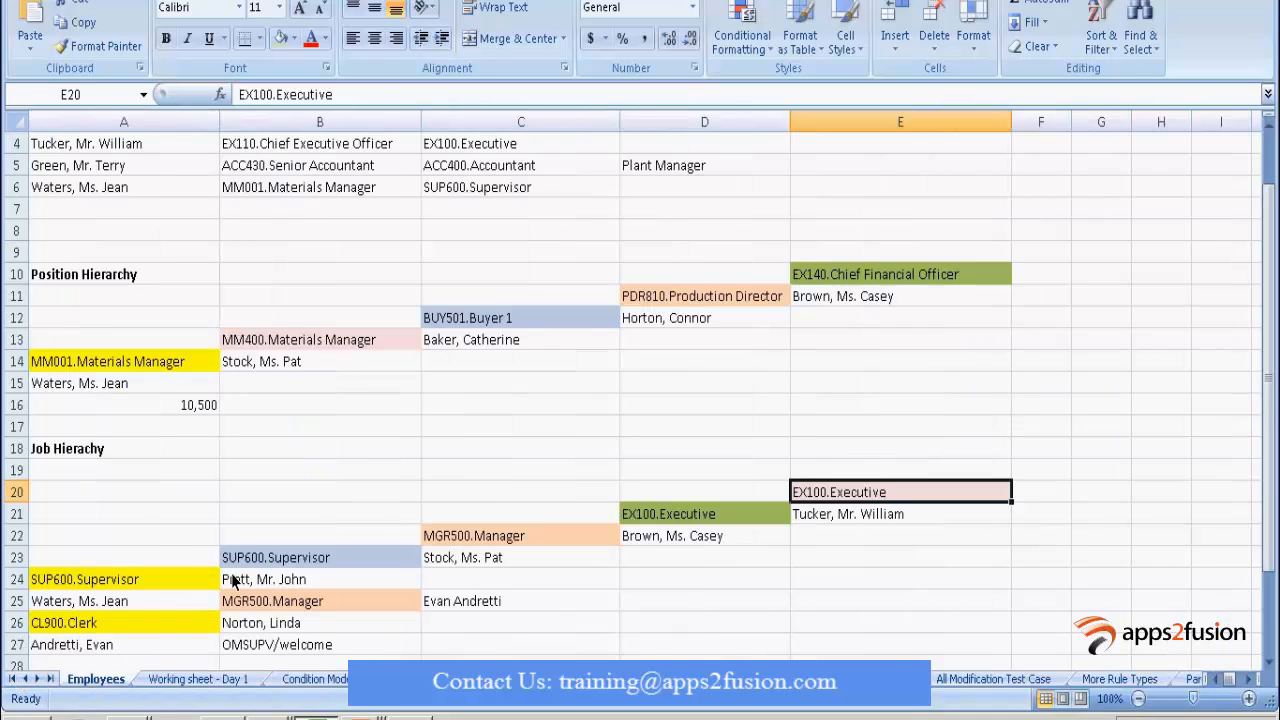
{"action": "left_click", "coordinate": [210, 603]}
{"action": "scroll", "coordinate": [213, 609], "scroll_direction": "down", "scroll_amount": 2}
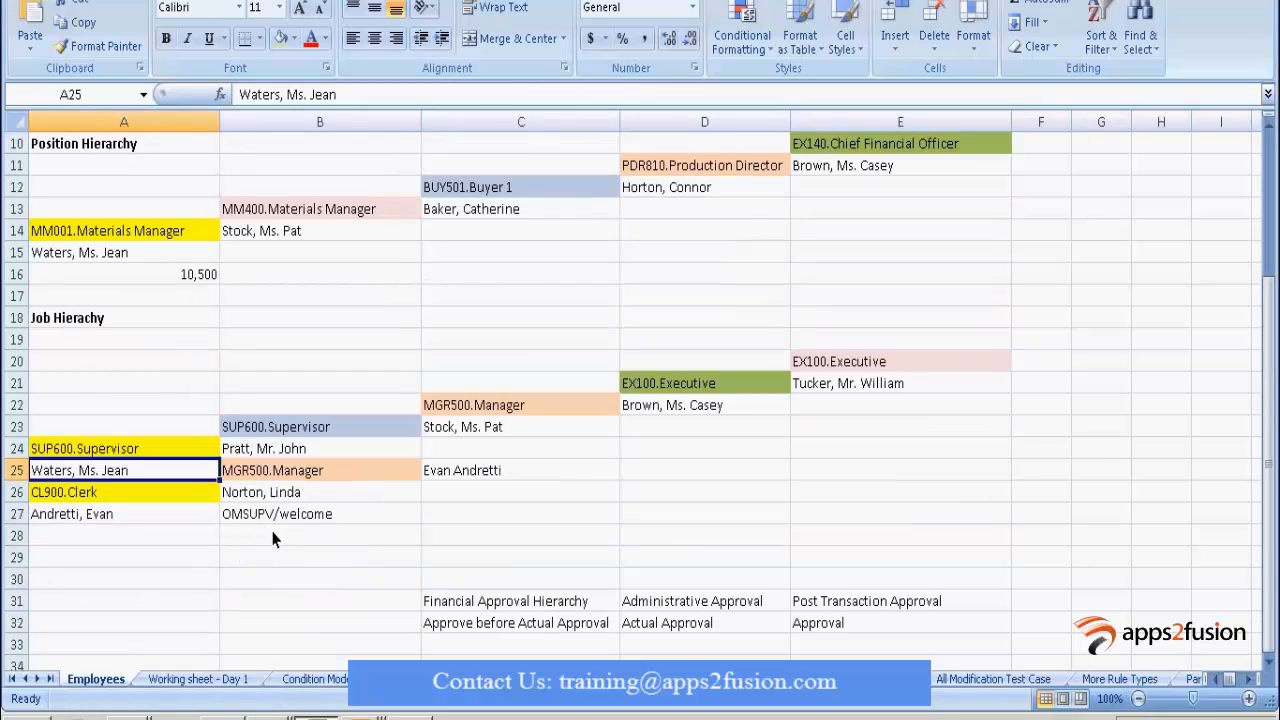
{"action": "double_click", "coordinate": [163, 473]}
{"action": "left_click_drag", "start_coordinate": [163, 473], "coordinate": [2, 468]}
{"action": "key", "text": "ctrl+c"}
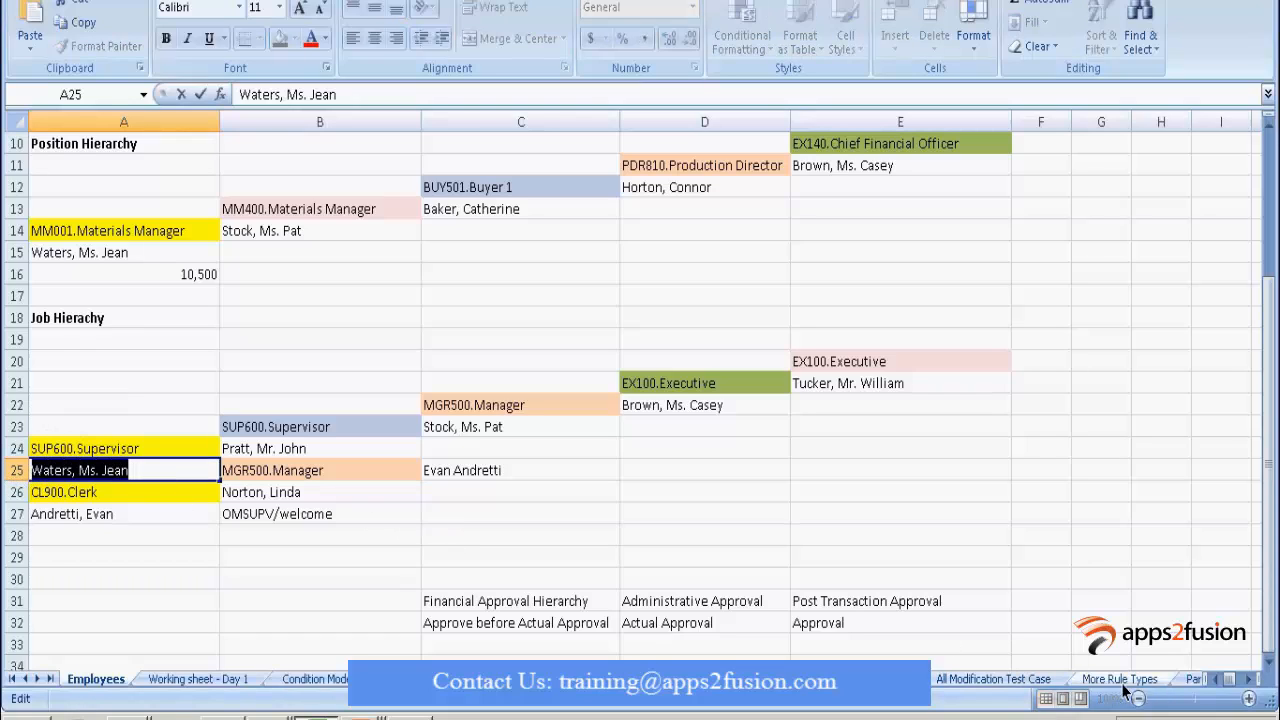
{"action": "left_click", "coordinate": [1193, 680]}
{"action": "left_click", "coordinate": [495, 339]}
{"action": "key", "text": "ctrl+v"}
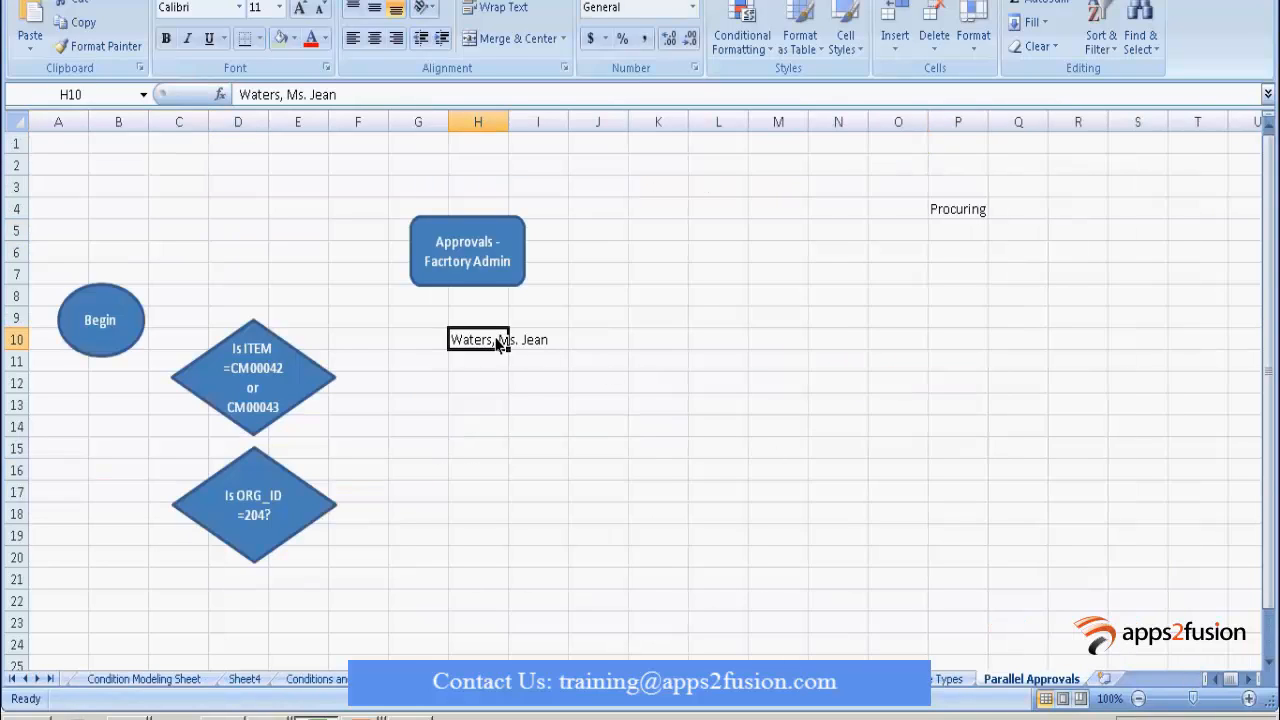
Copy the name in Employees cell A27 into Parallel Approvals cell H11.
{"action": "left_click", "coordinate": [70, 682]}
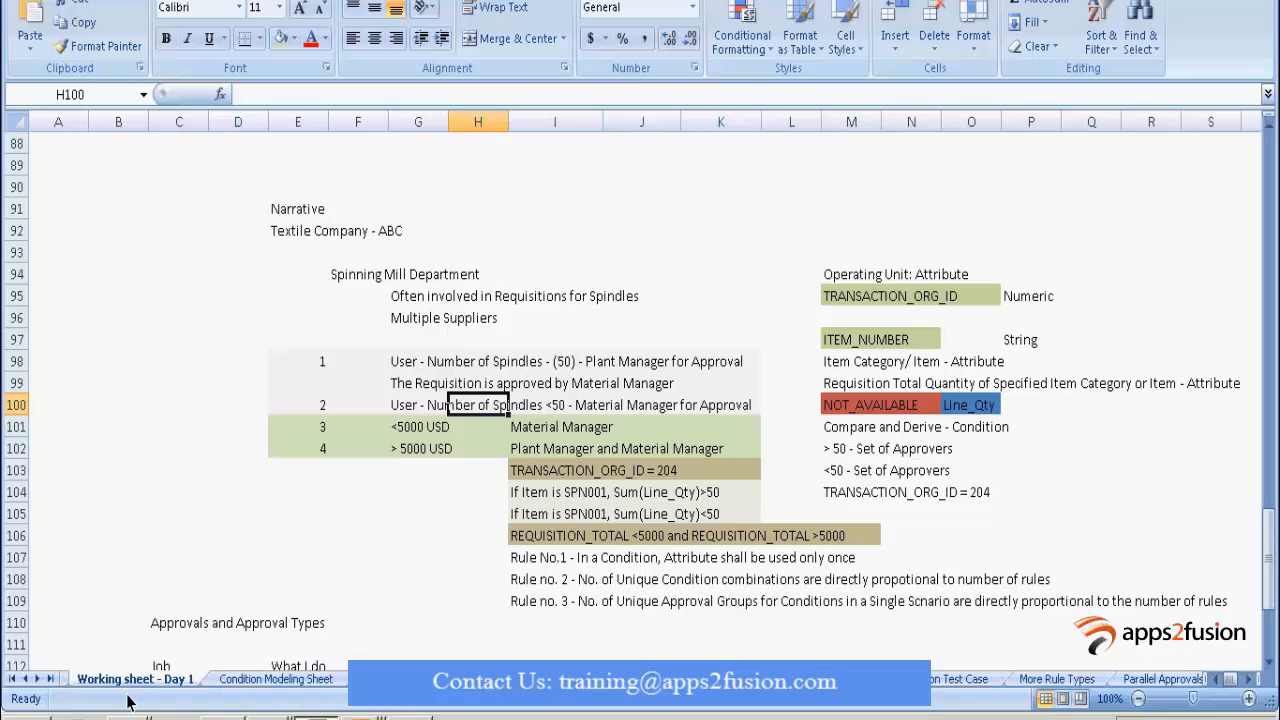
{"action": "left_click", "coordinate": [13, 679]}
{"action": "left_click", "coordinate": [96, 679]}
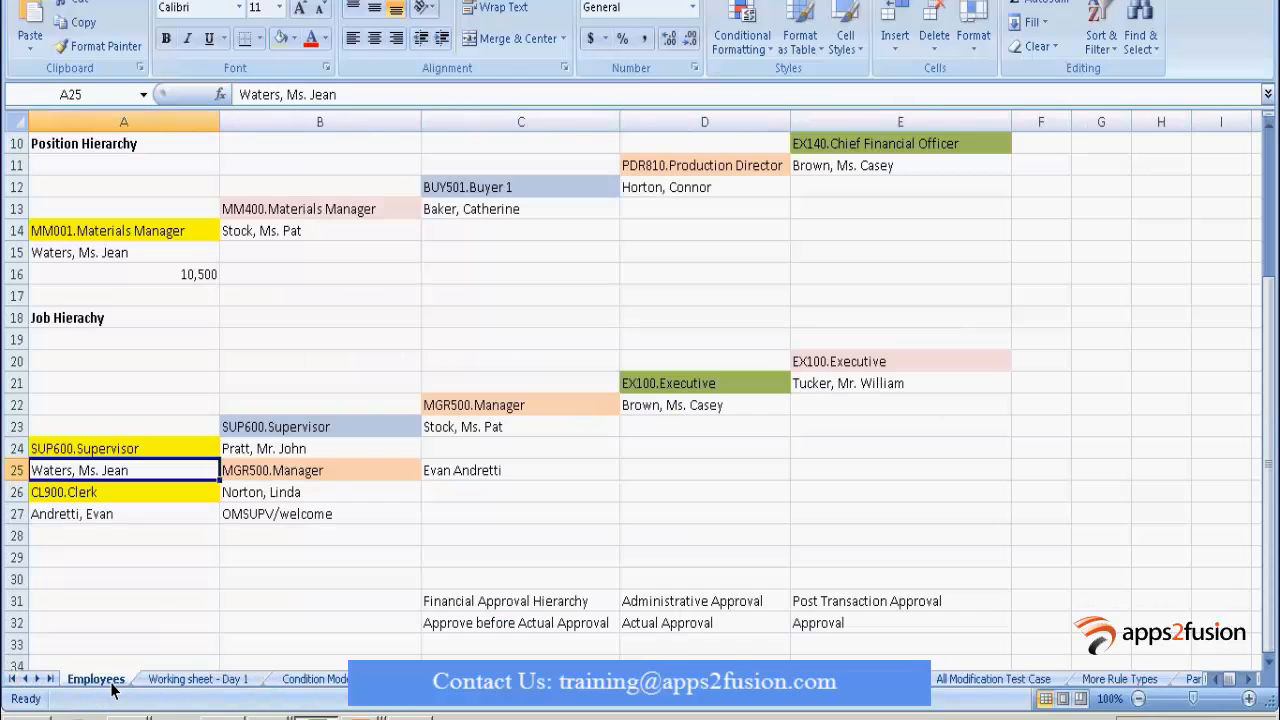
{"action": "double_click", "coordinate": [130, 525]}
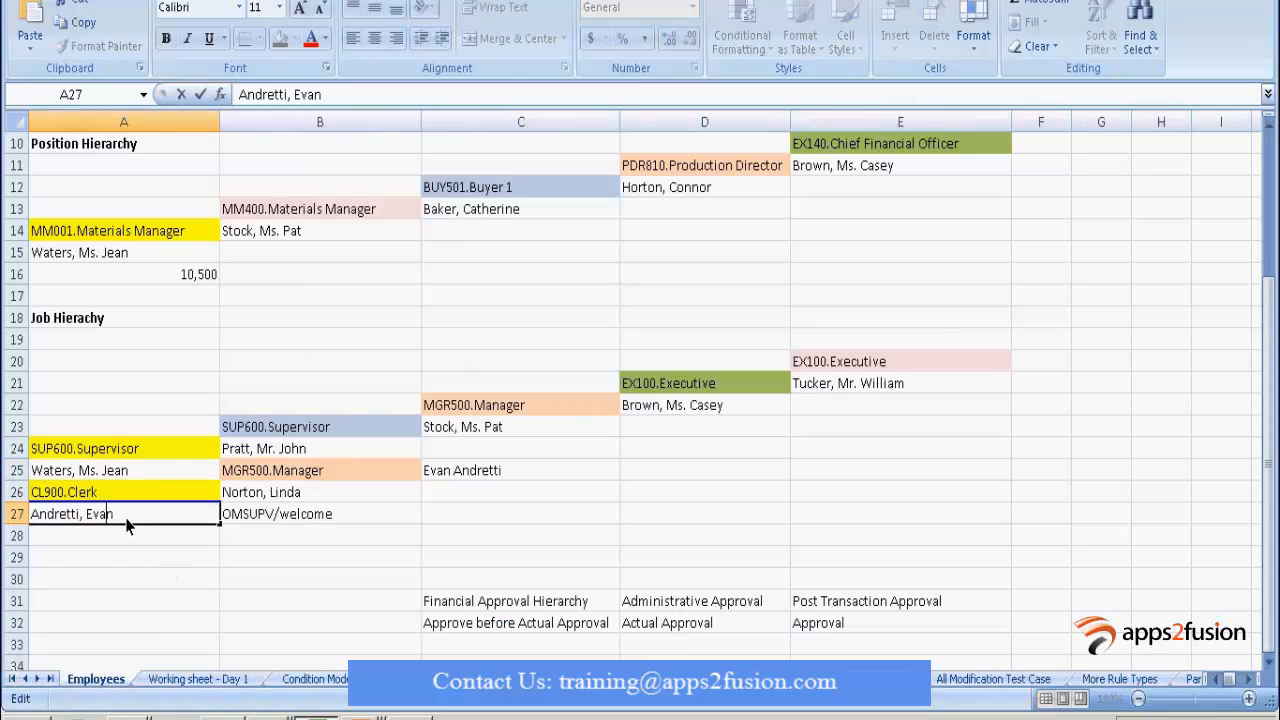
{"action": "left_click_drag", "start_coordinate": [82, 523], "coordinate": [4, 518]}
{"action": "key", "text": "ctrl+c"}
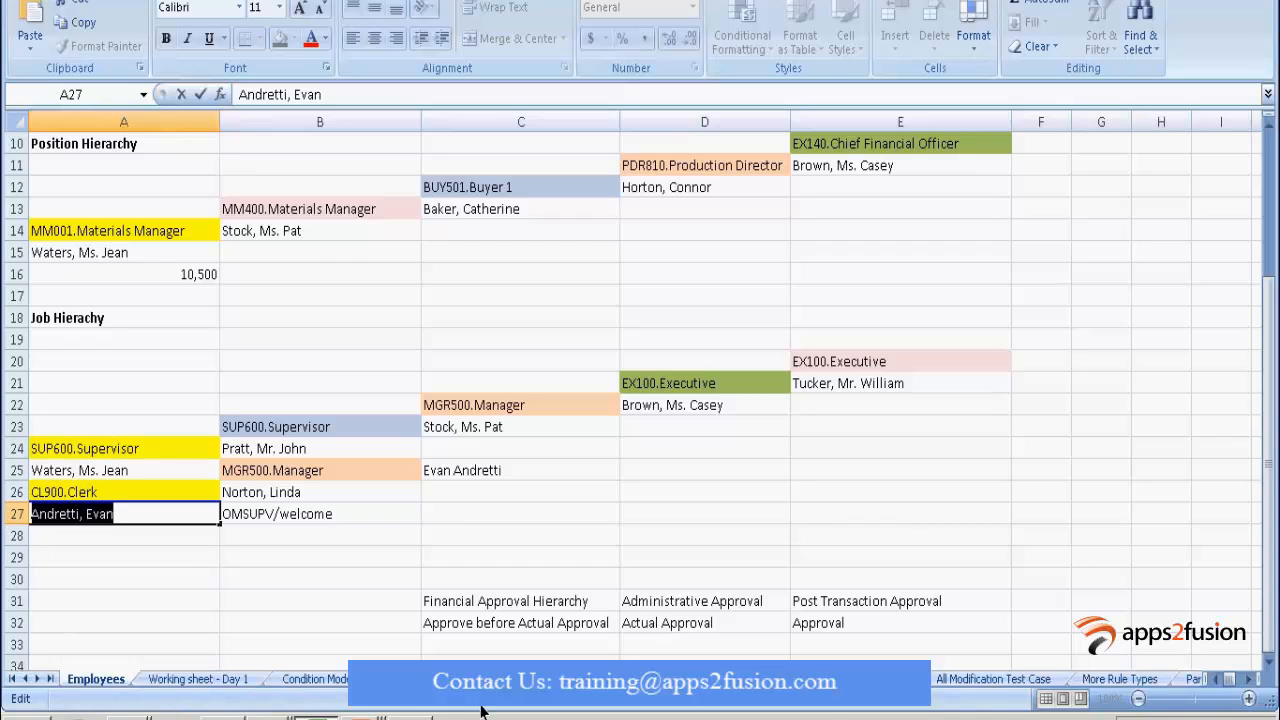
{"action": "left_click", "coordinate": [50, 679]}
{"action": "left_click", "coordinate": [985, 685]}
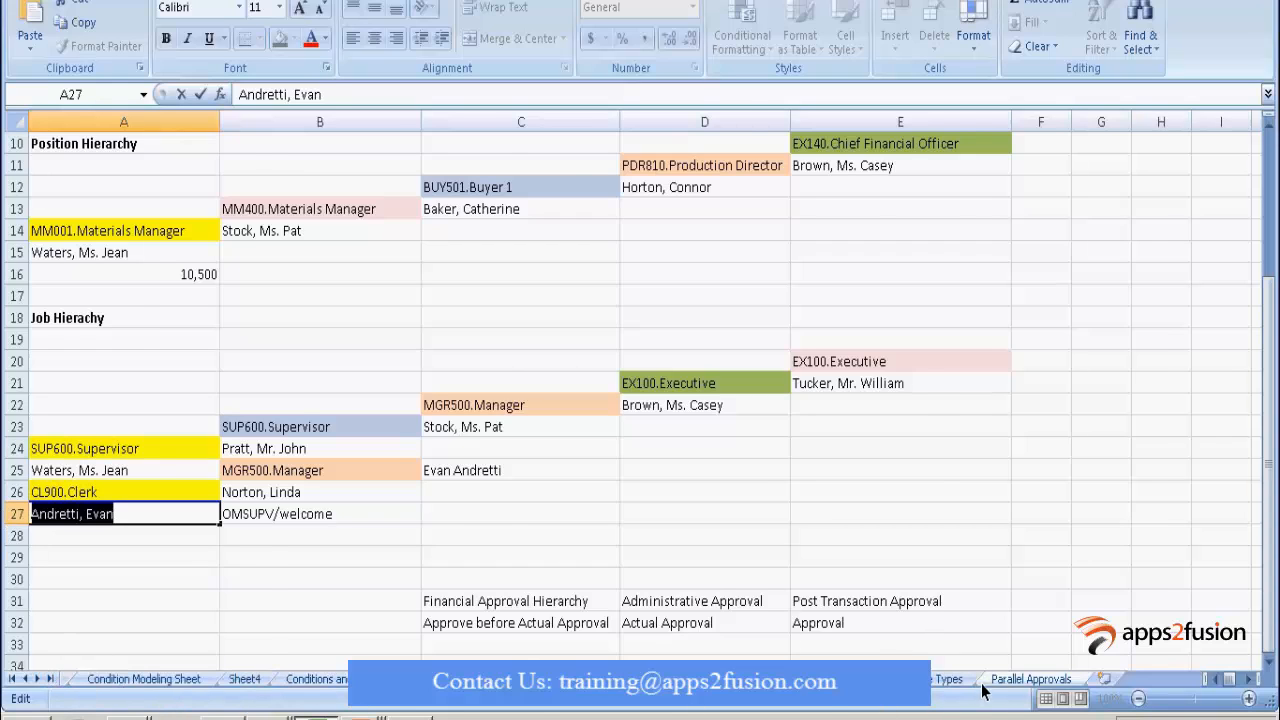
{"action": "left_click", "coordinate": [490, 362]}
{"action": "key", "text": "ctrl+v"}
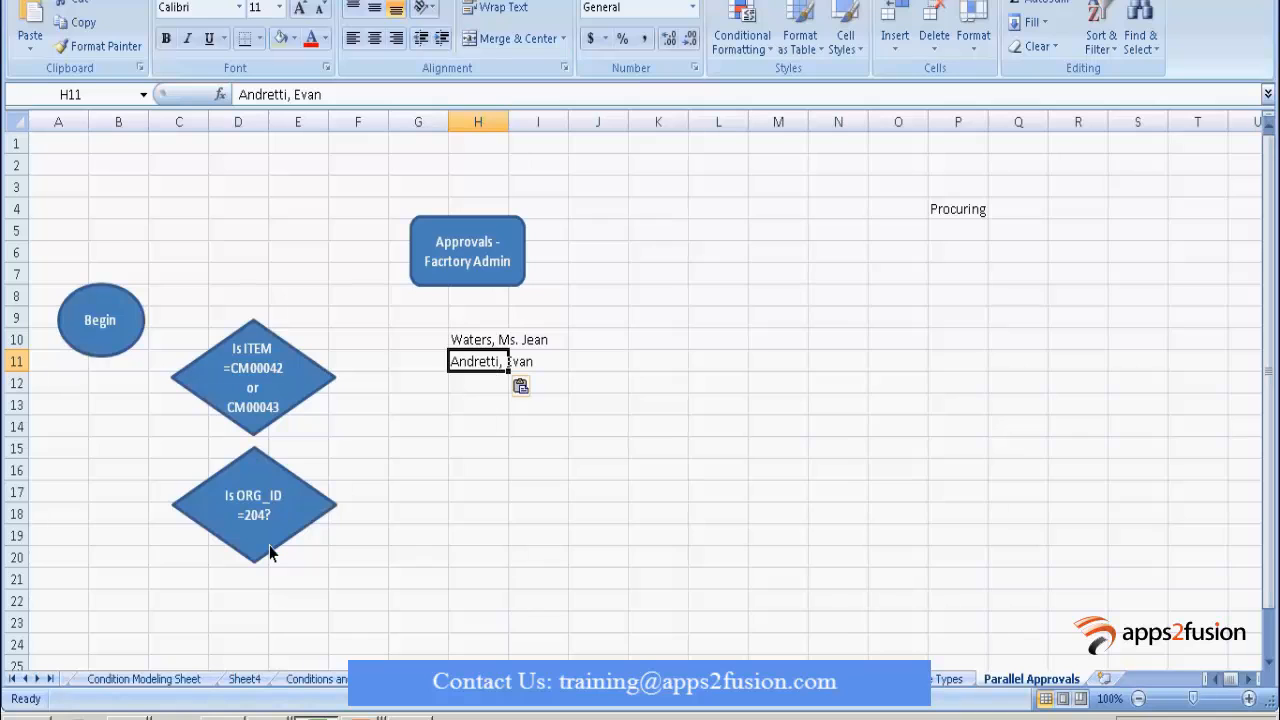
Copy the executive's name in Employees cell D22 into Parallel Approvals cell H12.
{"action": "left_click", "coordinate": [12, 679]}
{"action": "left_click", "coordinate": [96, 679]}
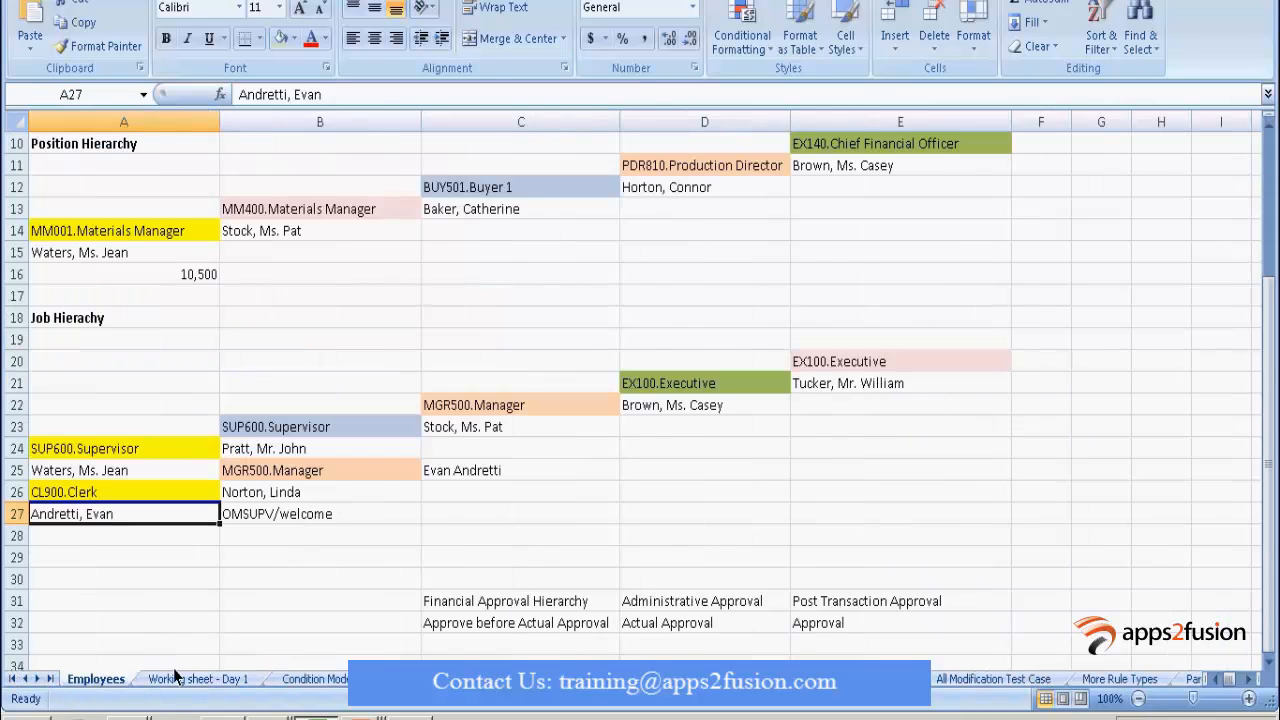
{"action": "left_click", "coordinate": [664, 408]}
{"action": "double_click", "coordinate": [730, 405]}
{"action": "left_click_drag", "start_coordinate": [730, 405], "coordinate": [377, 423]}
{"action": "key", "text": "ctrl+c"}
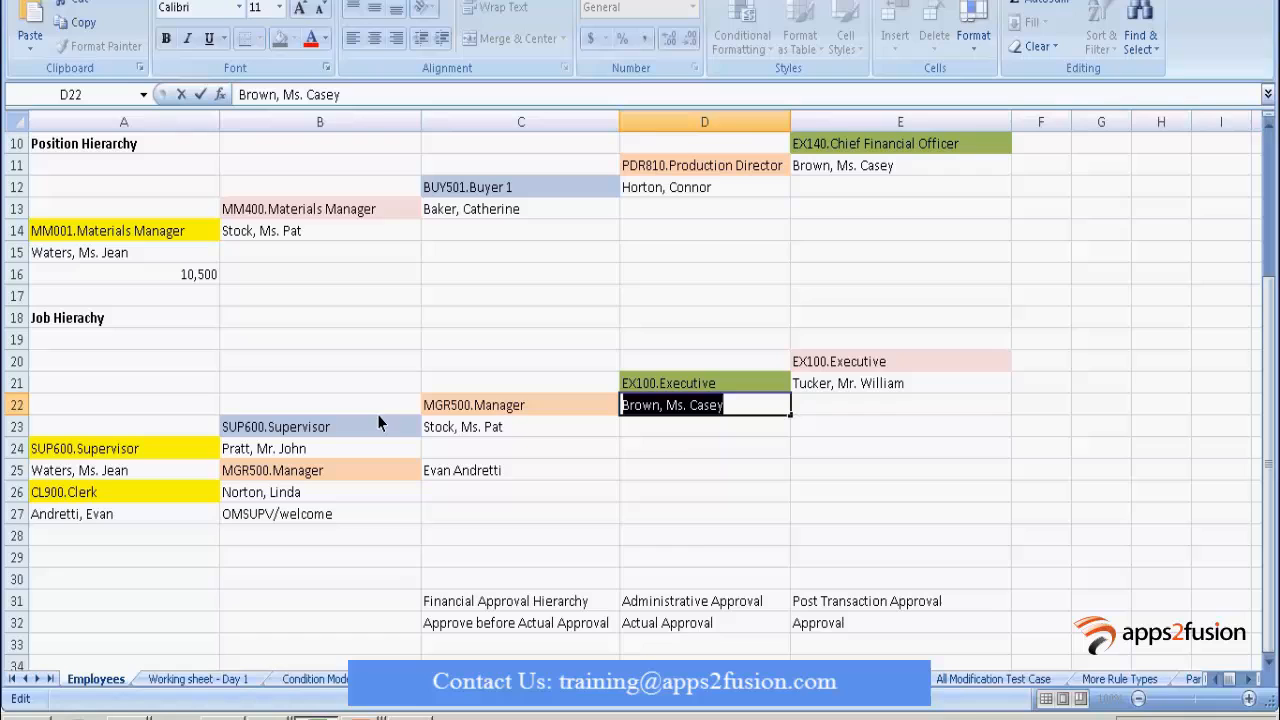
{"action": "left_click", "coordinate": [50, 679]}
{"action": "left_click", "coordinate": [1022, 680]}
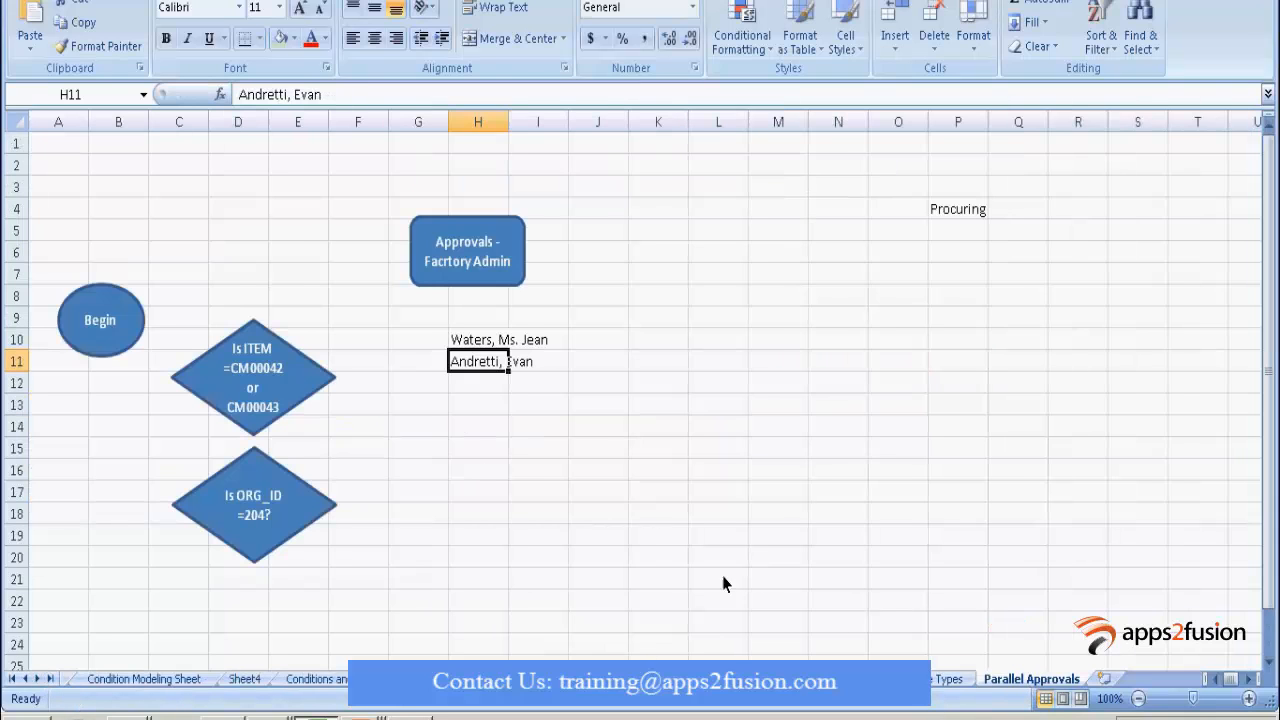
{"action": "left_click", "coordinate": [480, 385]}
{"action": "key", "text": "ctrl+v"}
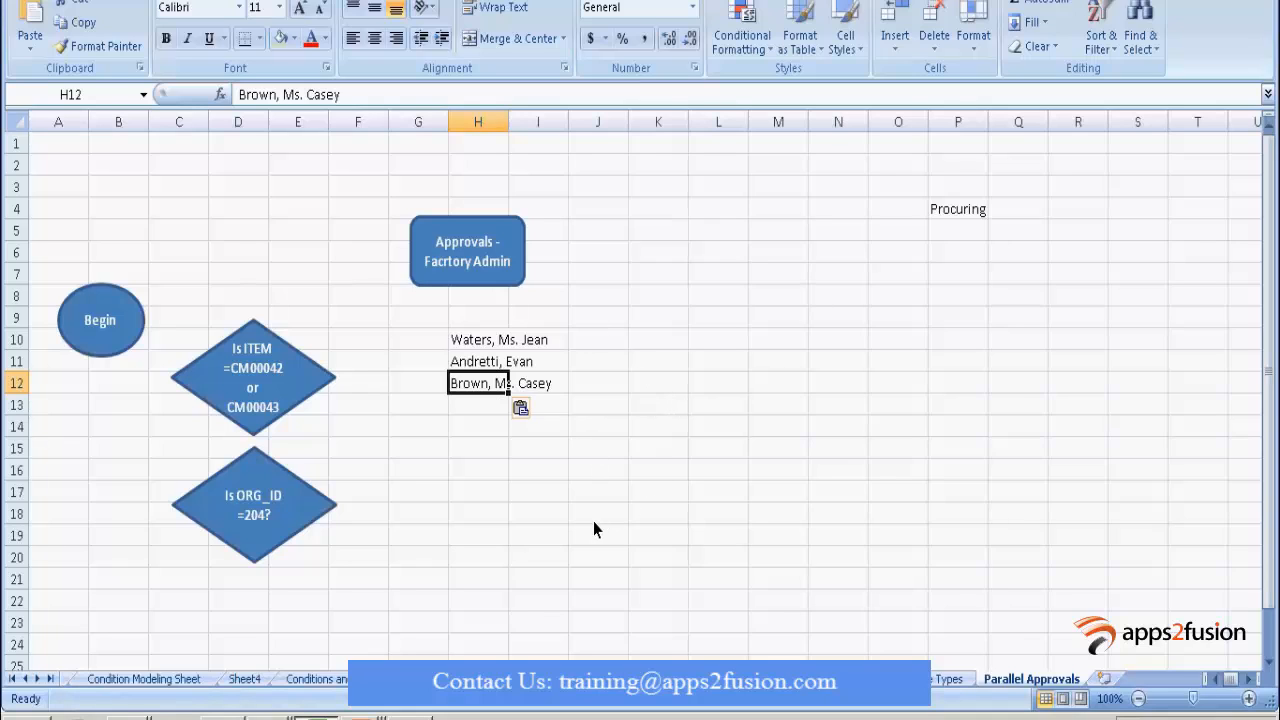
Delete 'Procuring' from P4 and nudge the Begin oval slightly to the right.
{"action": "left_click", "coordinate": [980, 213]}
{"action": "key", "text": "Delete"}
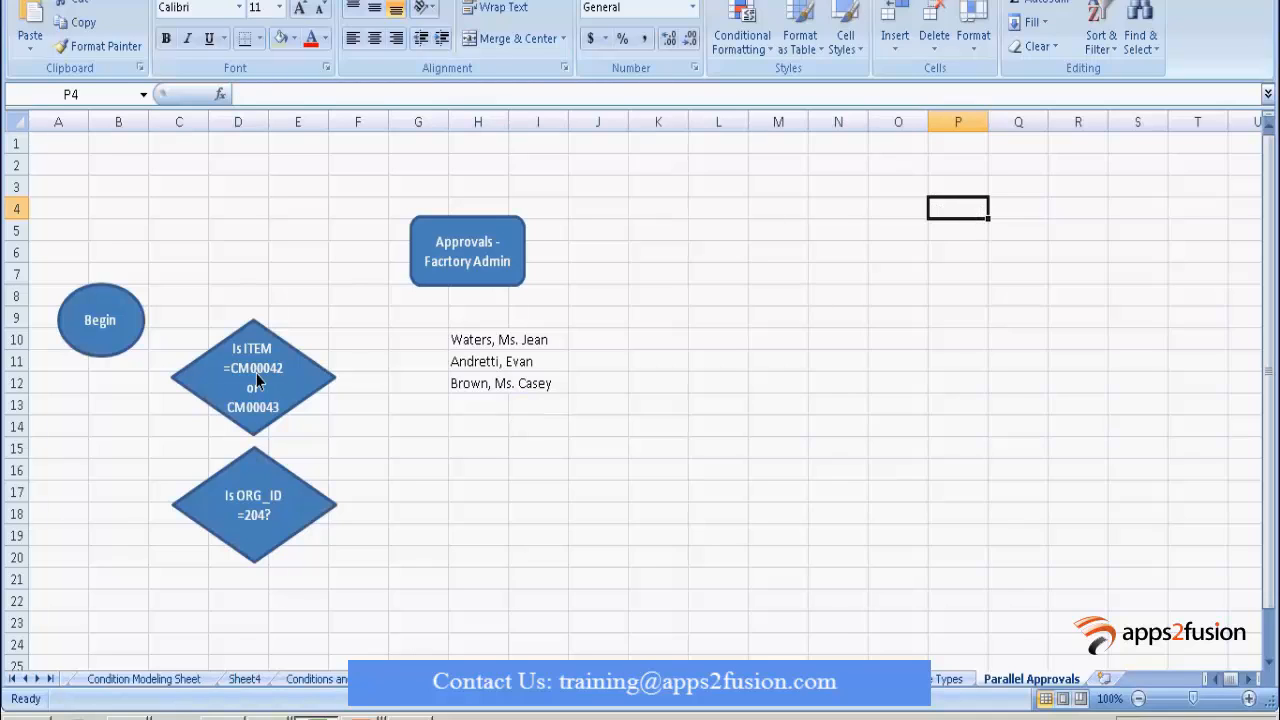
{"action": "left_click_drag", "start_coordinate": [471, 339], "coordinate": [551, 390]}
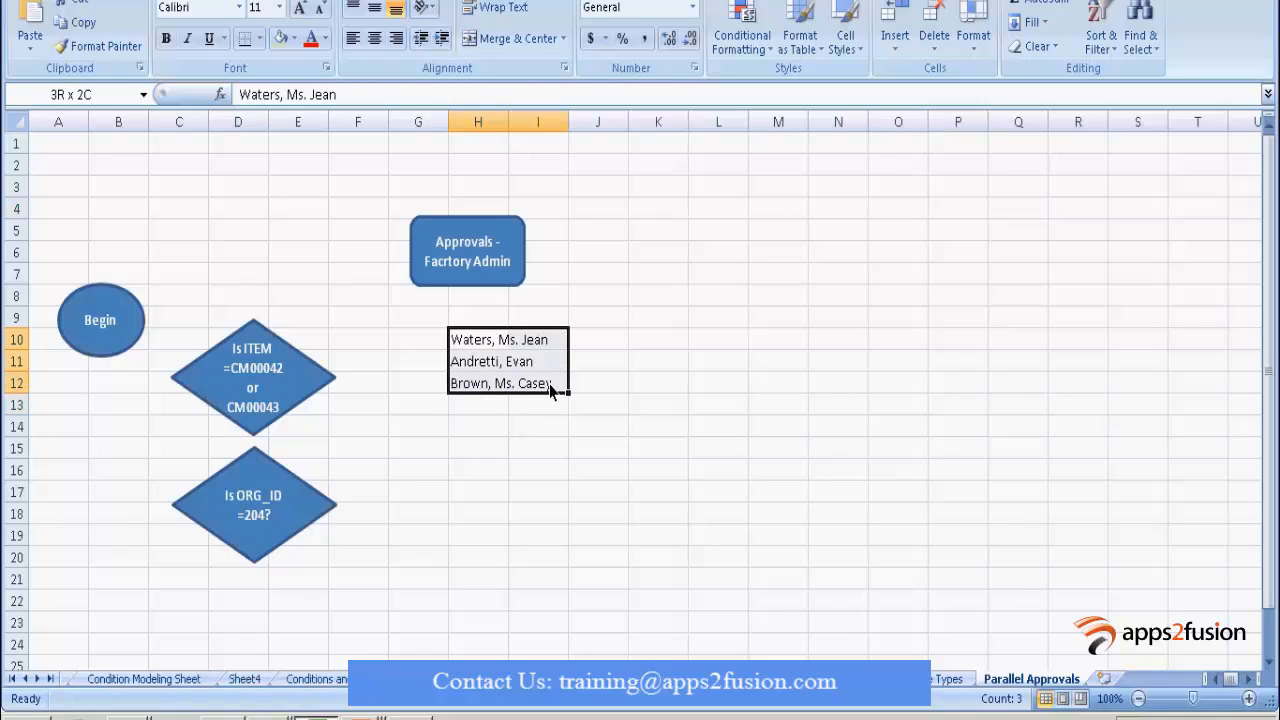
{"action": "left_click", "coordinate": [135, 330]}
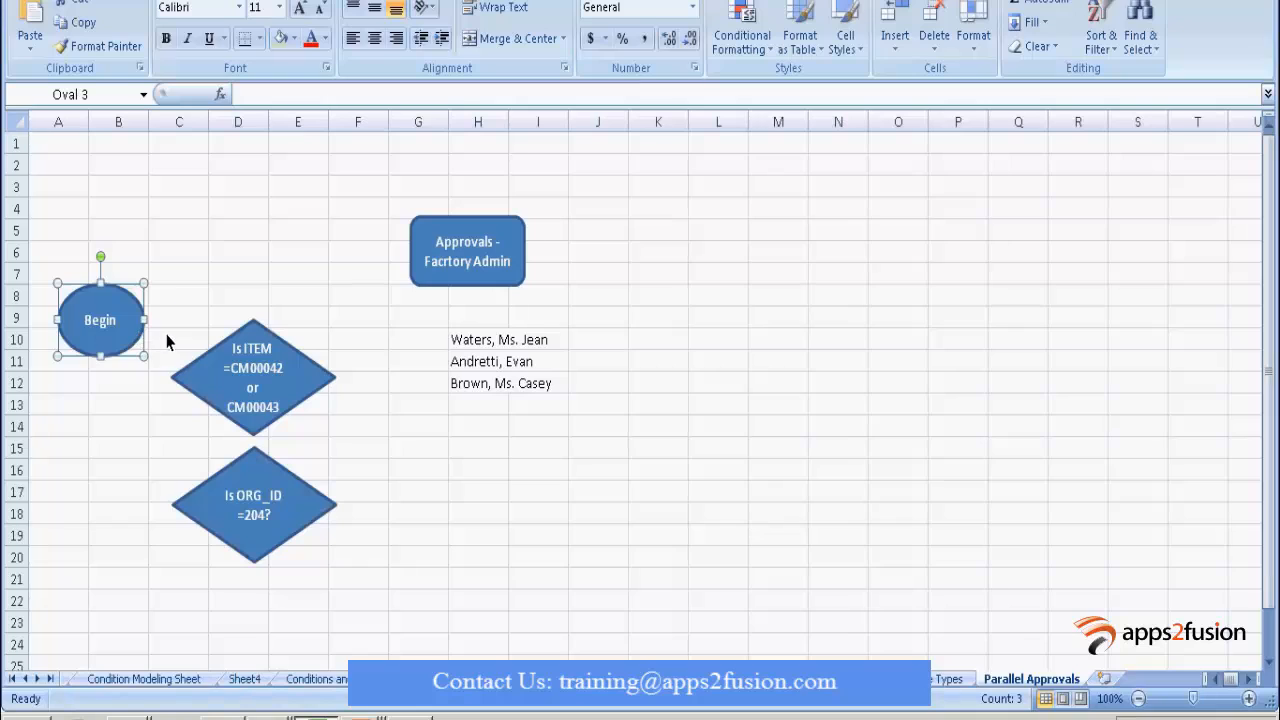
{"action": "left_click_drag", "start_coordinate": [138, 330], "coordinate": [160, 328]}
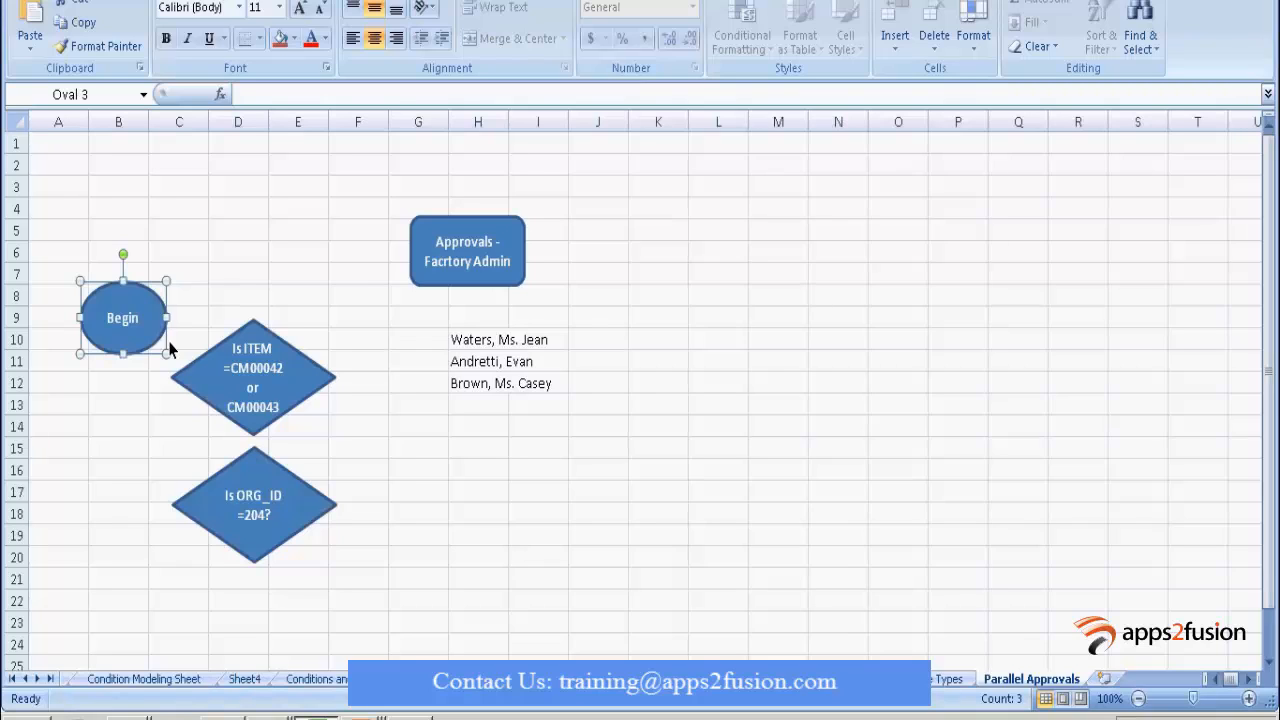
{"action": "left_click", "coordinate": [288, 393]}
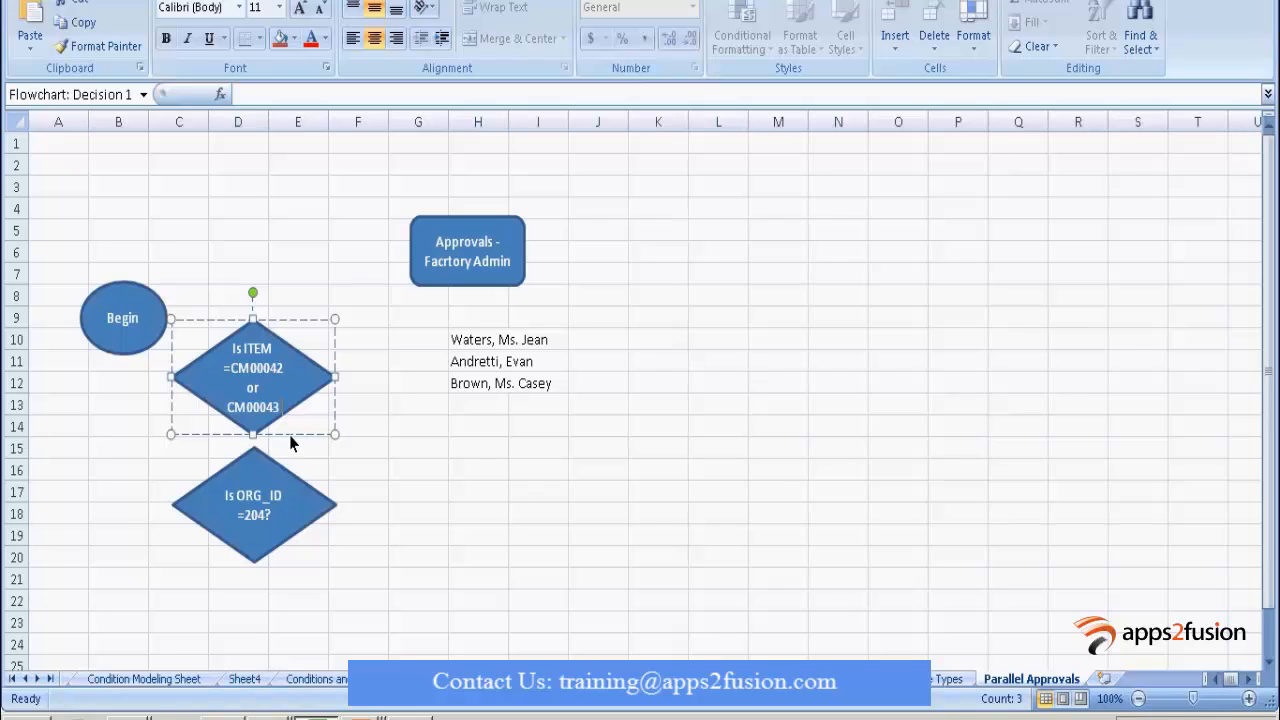
Paste a copy of the Is ITEM diamond below the ORG_ID diamond and make it read Qty > 50.
{"action": "left_click", "coordinate": [420, 490]}
{"action": "key", "text": "ctrl+v"}
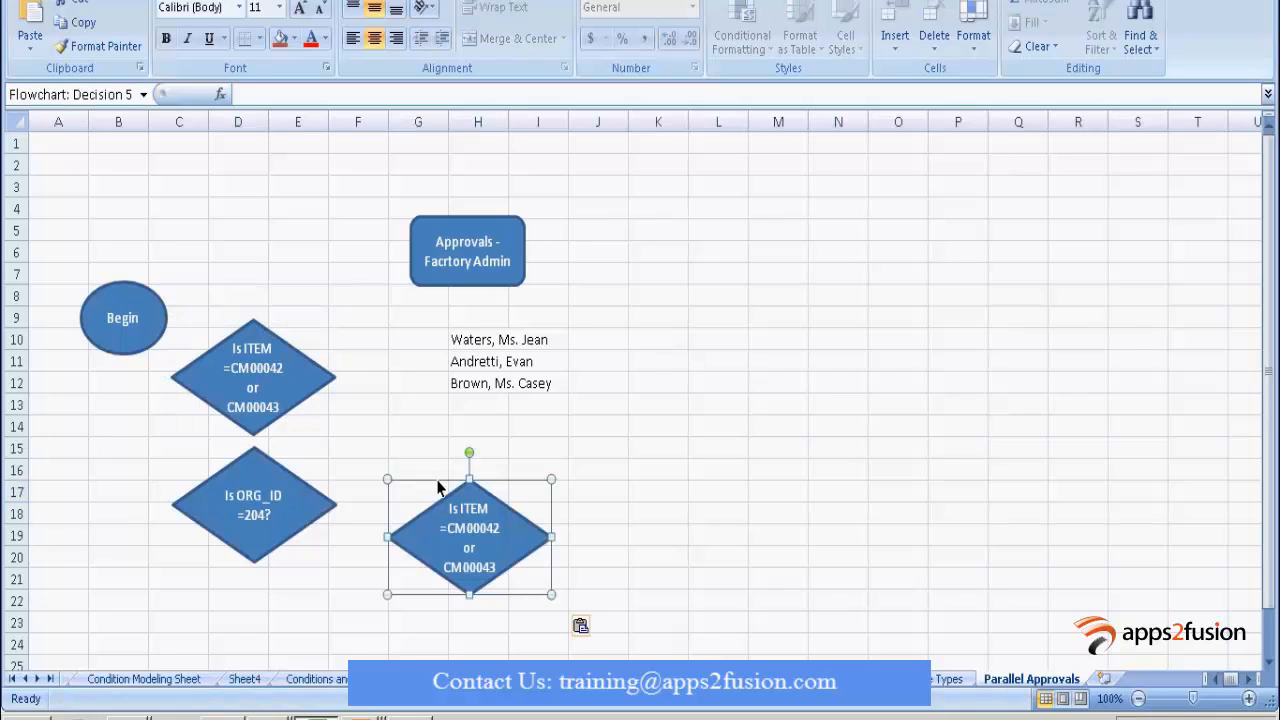
{"action": "left_click_drag", "start_coordinate": [459, 490], "coordinate": [293, 697]}
{"action": "left_click", "coordinate": [266, 647]}
{"action": "type", "text": "Qty"}
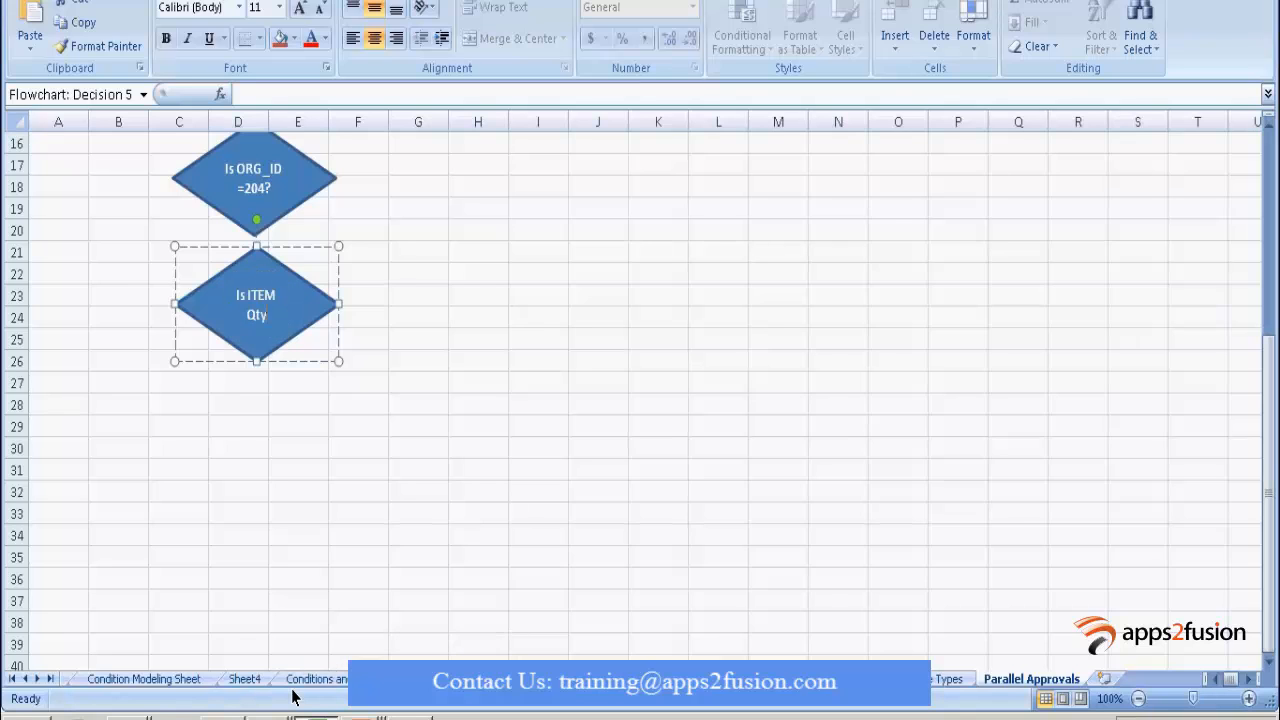
{"action": "type", "text": " > 50"}
{"action": "left_click", "coordinate": [528, 430]}
Select the three approver names in H10:H12.
{"action": "scroll", "coordinate": [497, 449], "scroll_direction": "up", "scroll_amount": 4}
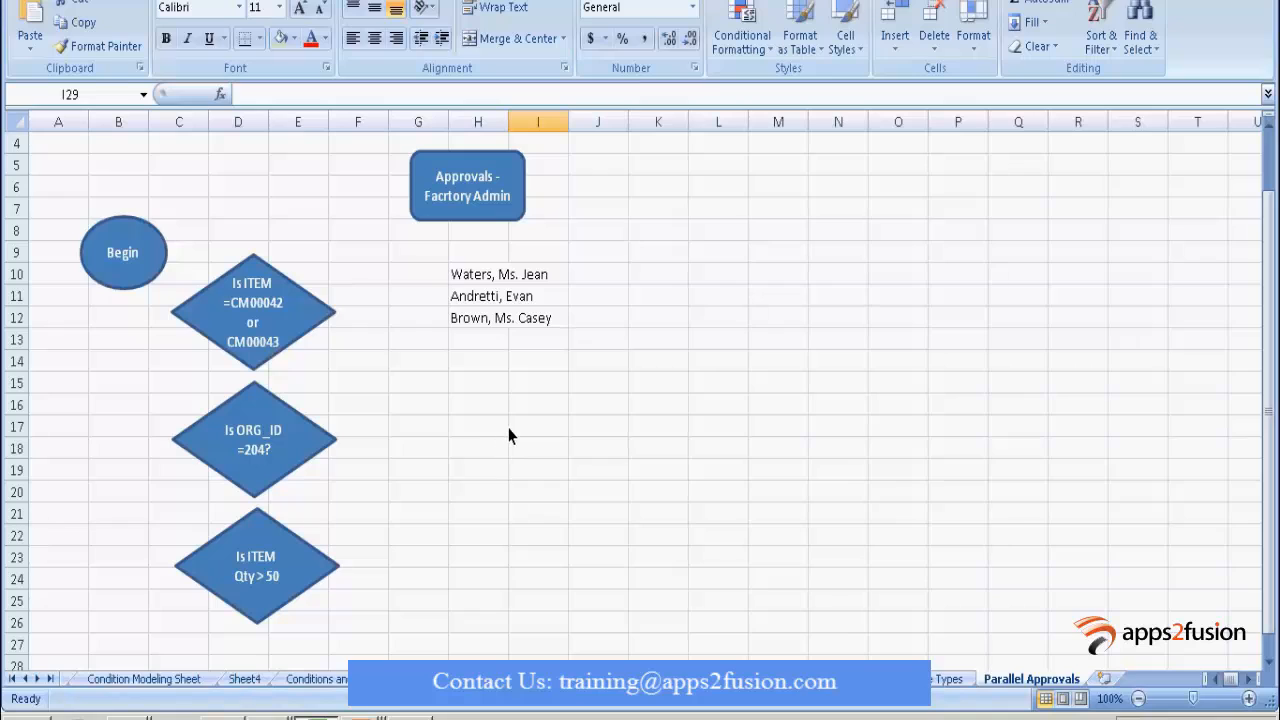
{"action": "left_click_drag", "start_coordinate": [486, 276], "coordinate": [489, 318]}
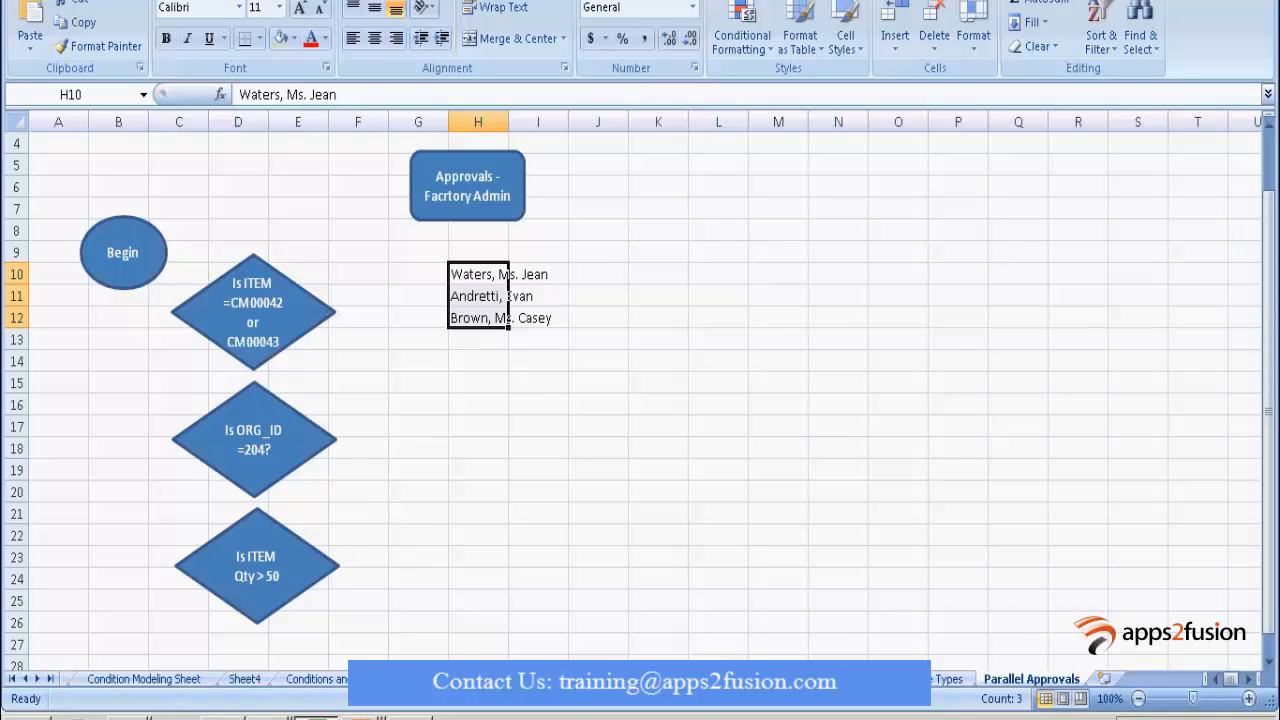
{"action": "left_click", "coordinate": [310, 715]}
From the Approver Groups page in Firefox, start a new approver group.
{"action": "left_click", "coordinate": [310, 690]}
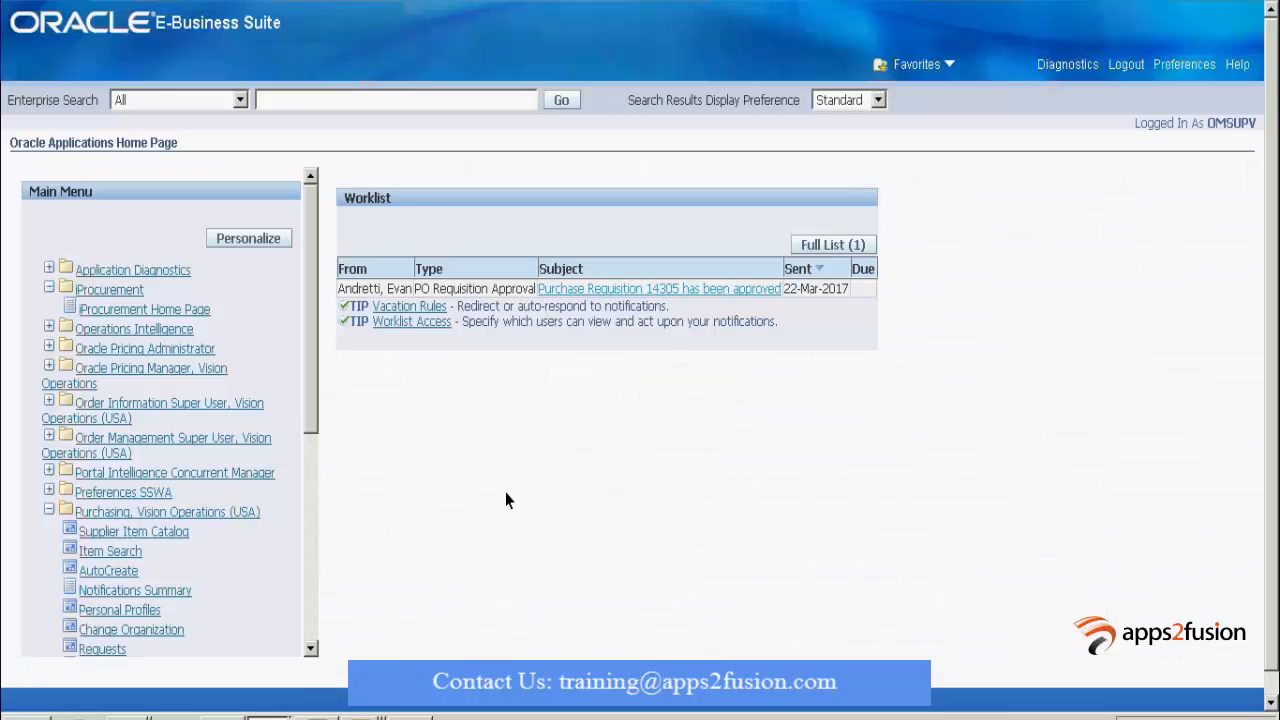
{"action": "left_click", "coordinate": [310, 715]}
{"action": "left_click", "coordinate": [263, 665]}
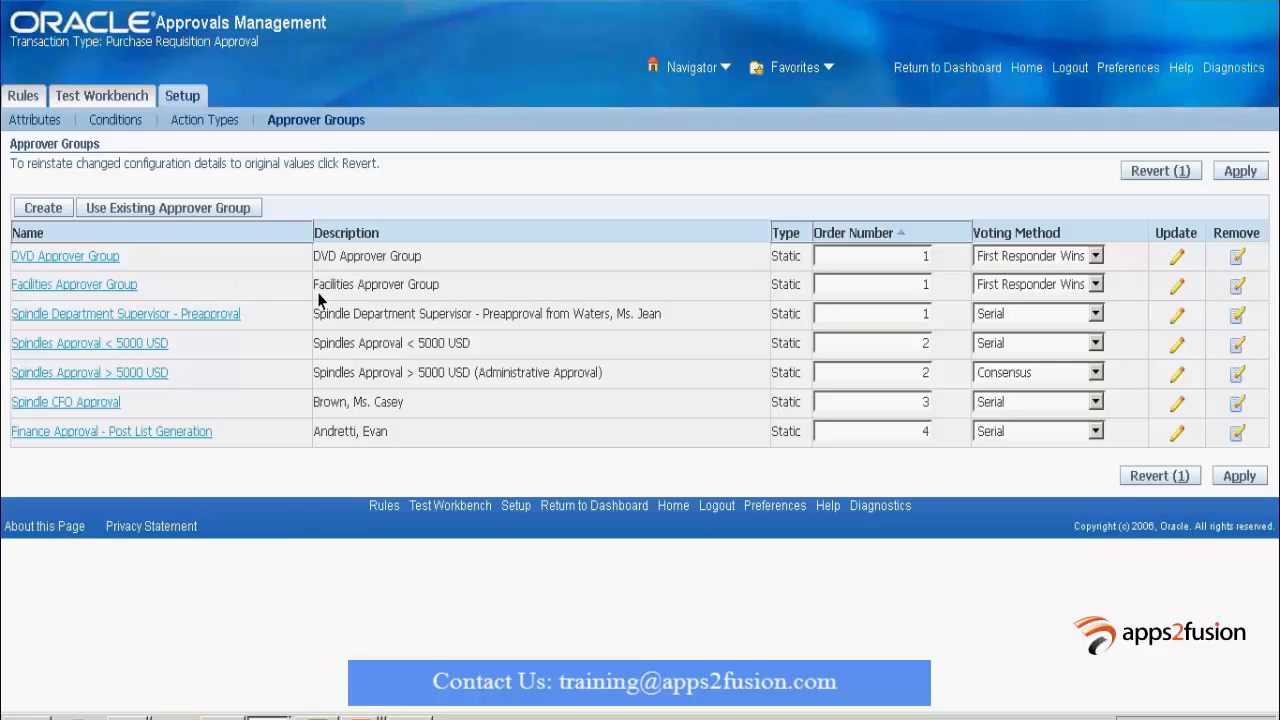
{"action": "left_click", "coordinate": [44, 209]}
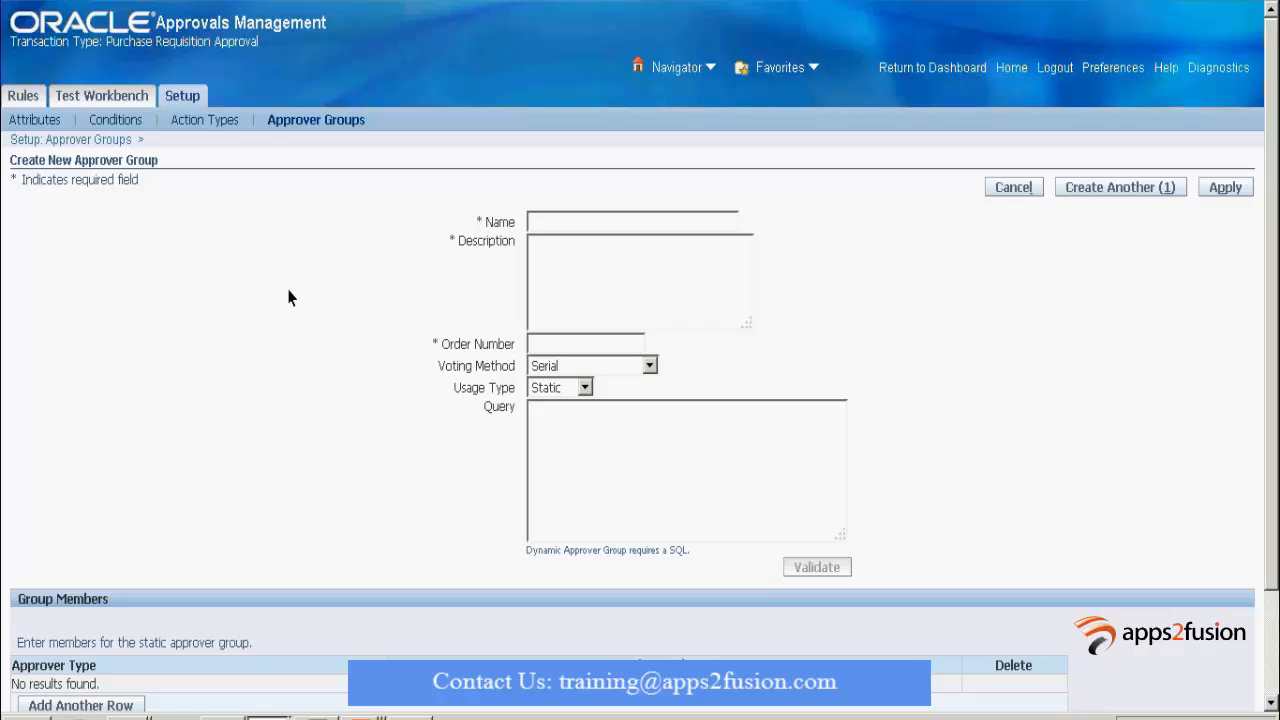
Name the new approver group 'Parallel Approval for Spindles'.
{"action": "left_click", "coordinate": [541, 226]}
{"action": "type", "text": "Parallel Approval for Spindles"}
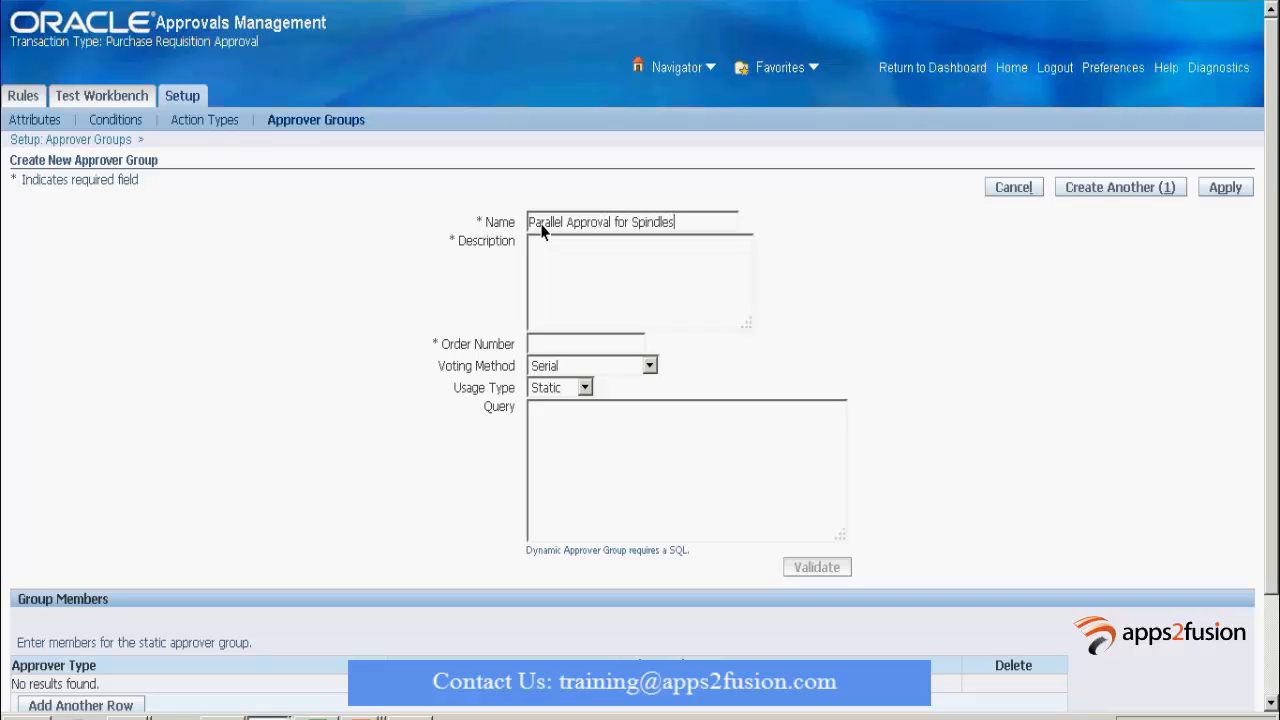
{"action": "key", "text": "Tab"}
Describe the group as 'Approval from' plus the three names copied from Excel, with order number 1.
{"action": "left_click", "coordinate": [317, 718]}
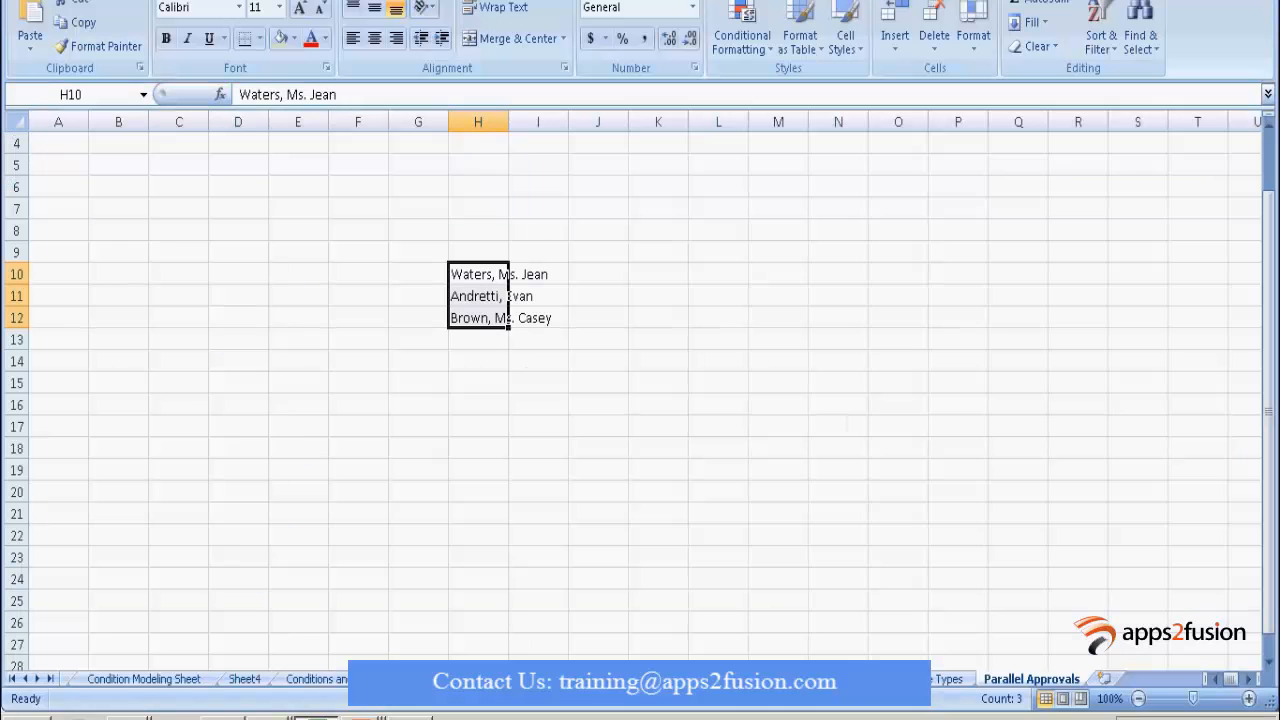
{"action": "key", "text": "ctrl+c"}
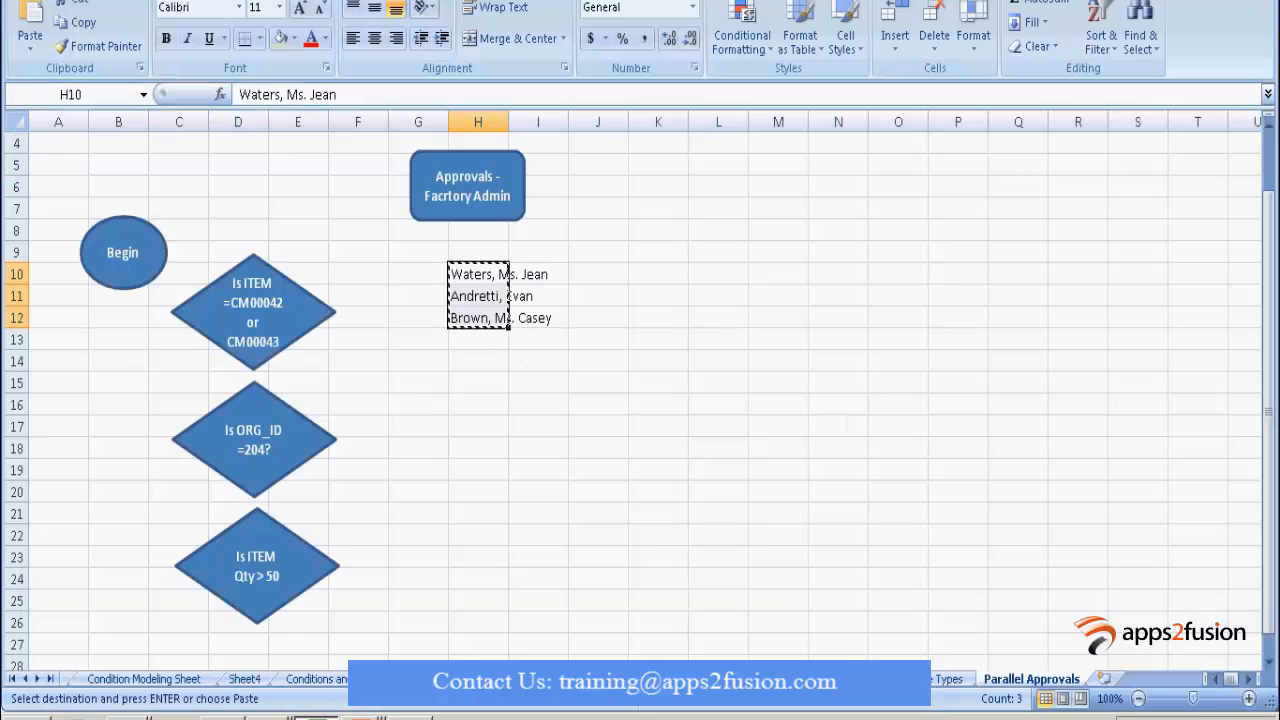
{"action": "left_click", "coordinate": [268, 717]}
{"action": "left_click", "coordinate": [200, 655]}
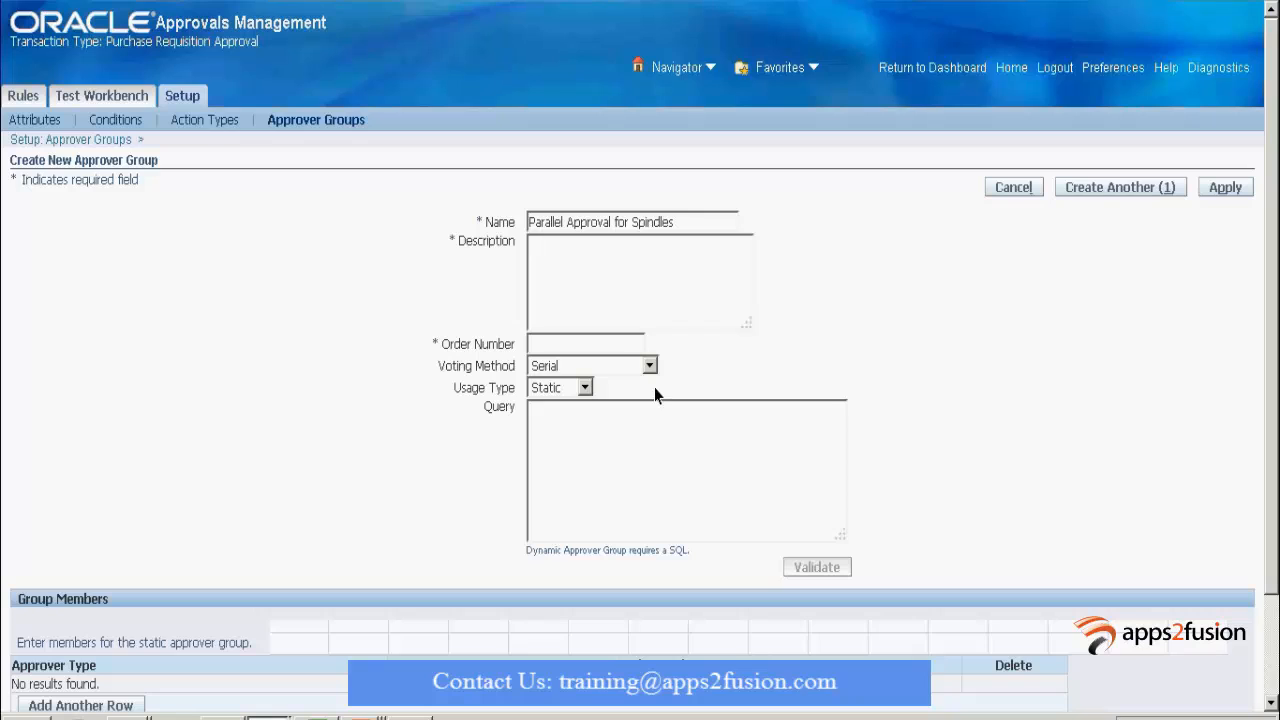
{"action": "type", "text": "Approv"}
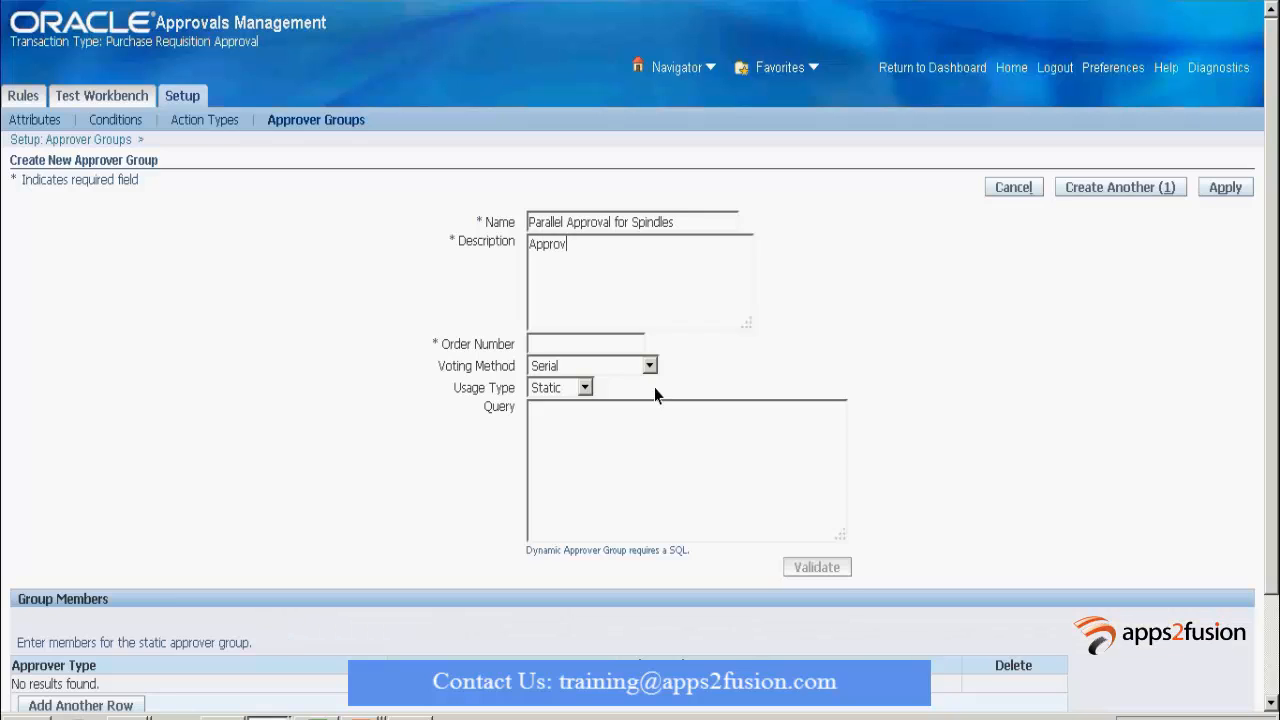
{"action": "type", "text": "al from"}
{"action": "key", "text": "Return"}
{"action": "key", "text": "Return"}
{"action": "key", "text": "ctrl+v"}
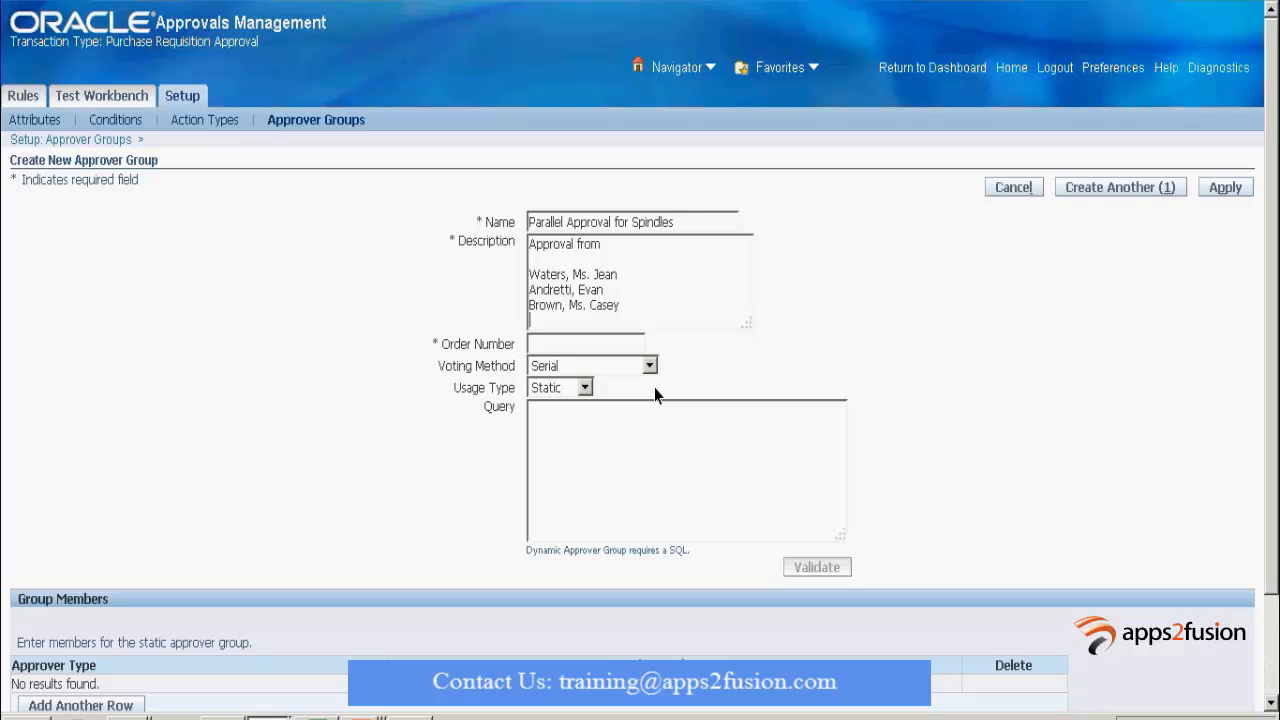
{"action": "type", "text": "`1"}
{"action": "key", "text": "BackSpace"}
{"action": "key", "text": "BackSpace"}
{"action": "key", "text": "BackSpace"}
{"action": "key", "text": "Tab"}
{"action": "type", "text": "1"}
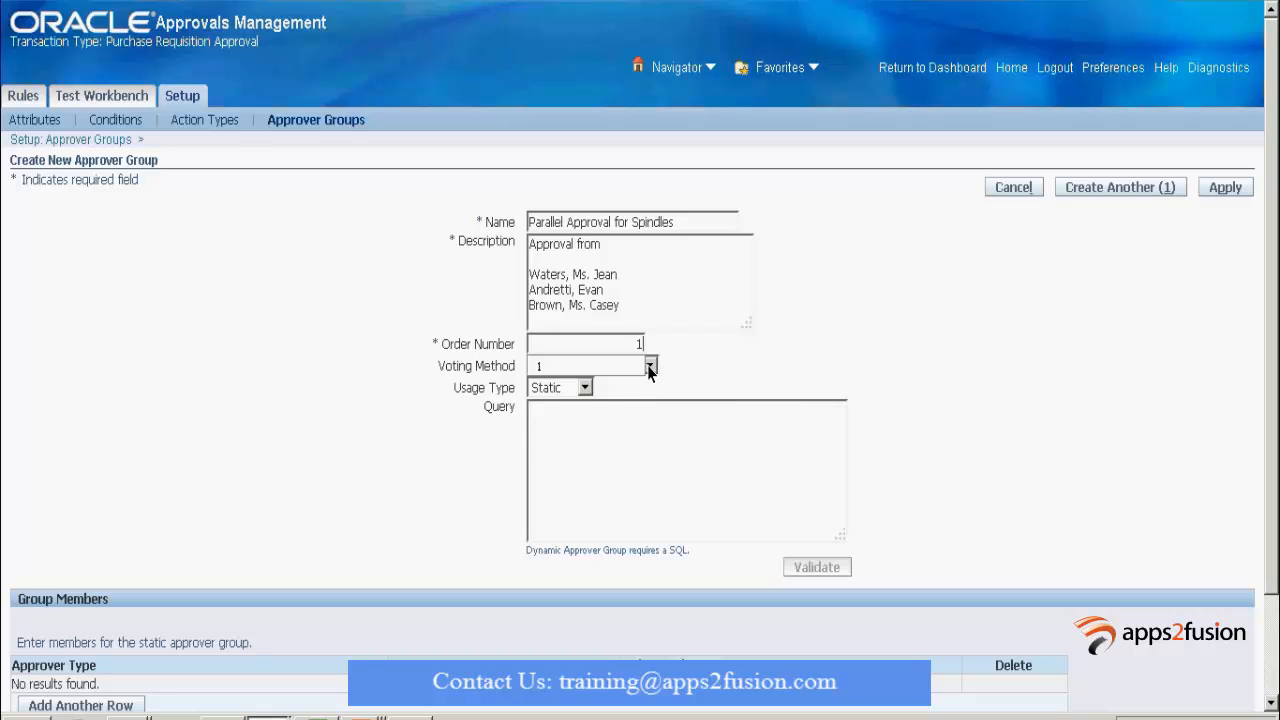
Choose First Responder Wins from the Voting Method list.
{"action": "left_click", "coordinate": [650, 367]}
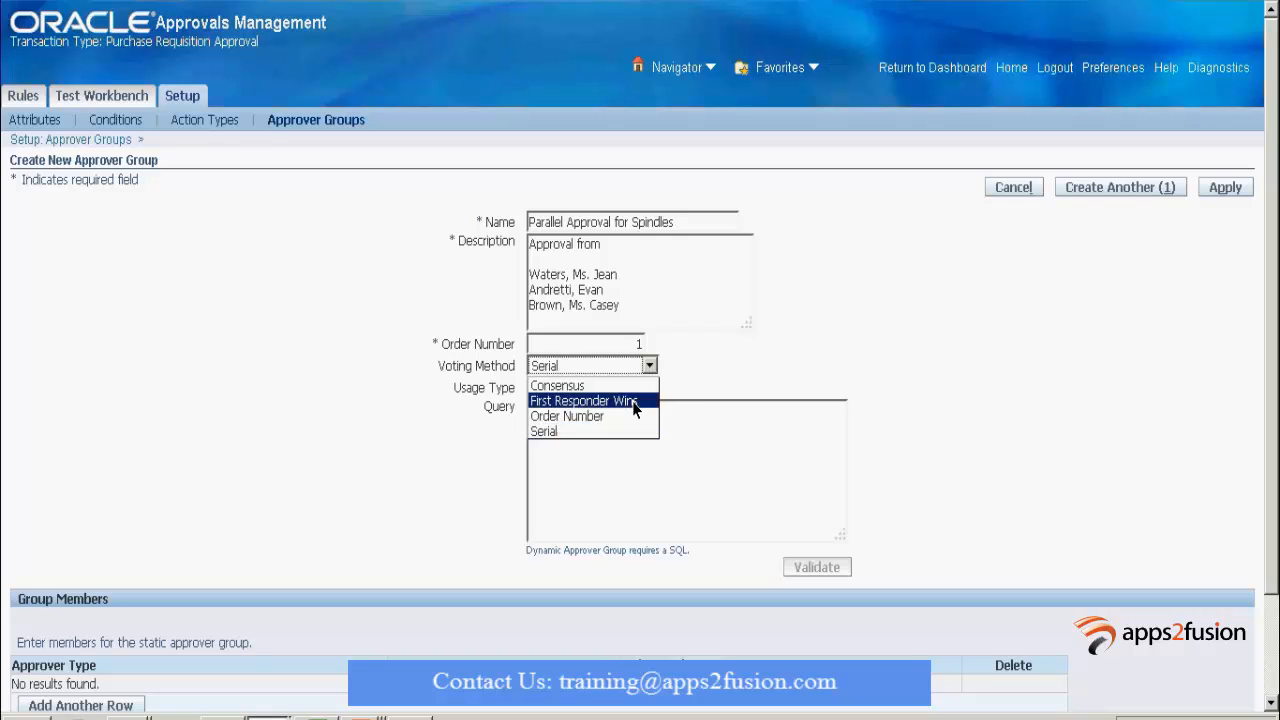
{"action": "left_click", "coordinate": [632, 400]}
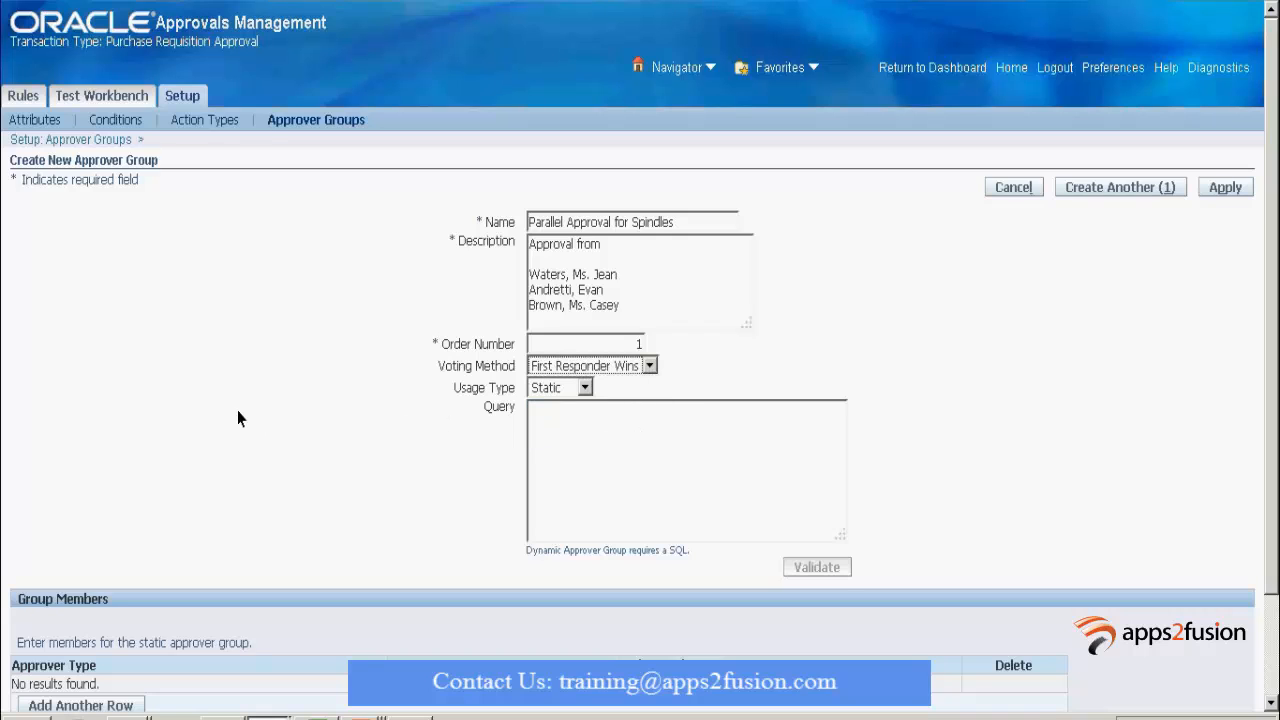
{"action": "scroll", "coordinate": [238, 424], "scroll_direction": "down", "scroll_amount": 3}
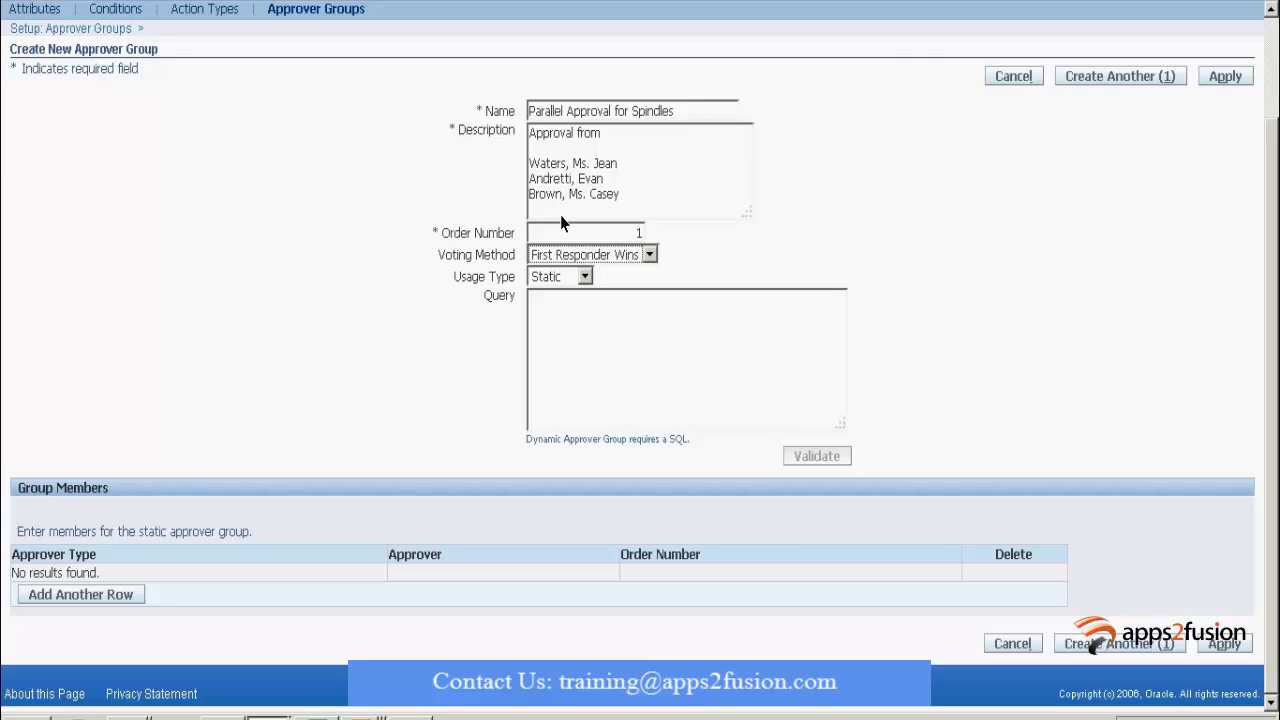
Add a first member row as an HR People approver, looked up by surname.
{"action": "left_click", "coordinate": [101, 596]}
{"action": "left_click", "coordinate": [86, 578]}
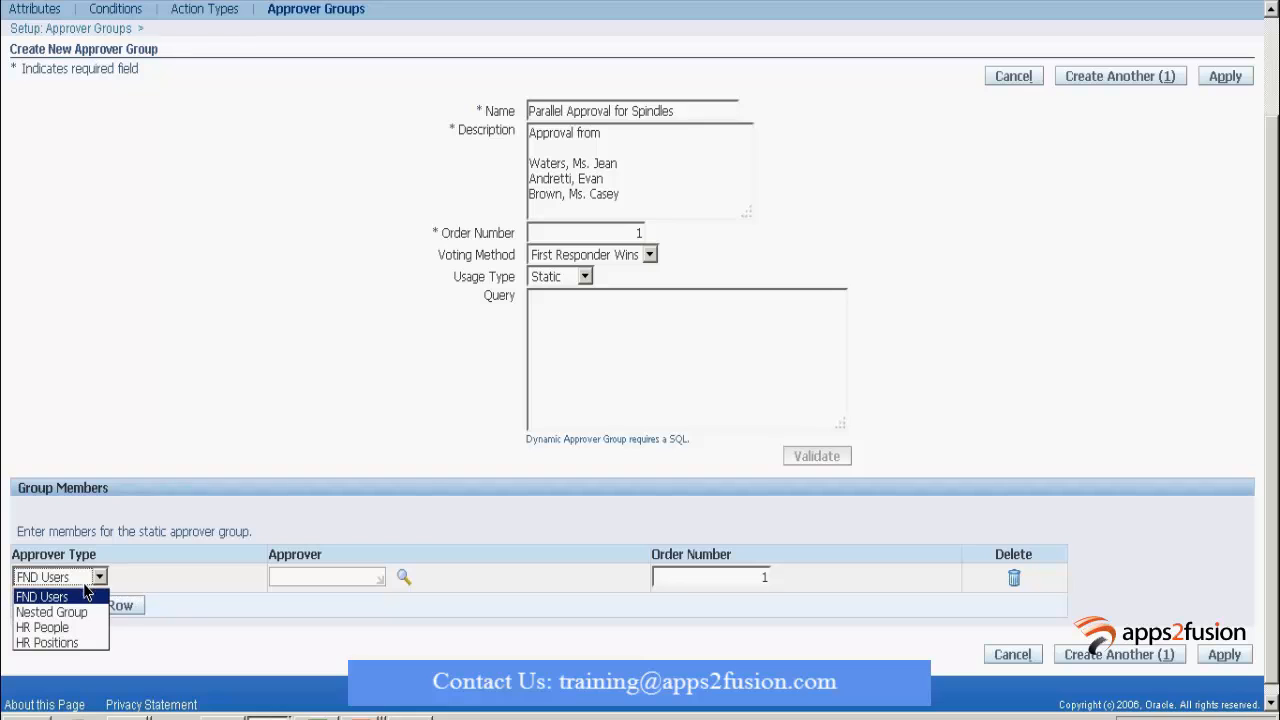
{"action": "left_click", "coordinate": [60, 627]}
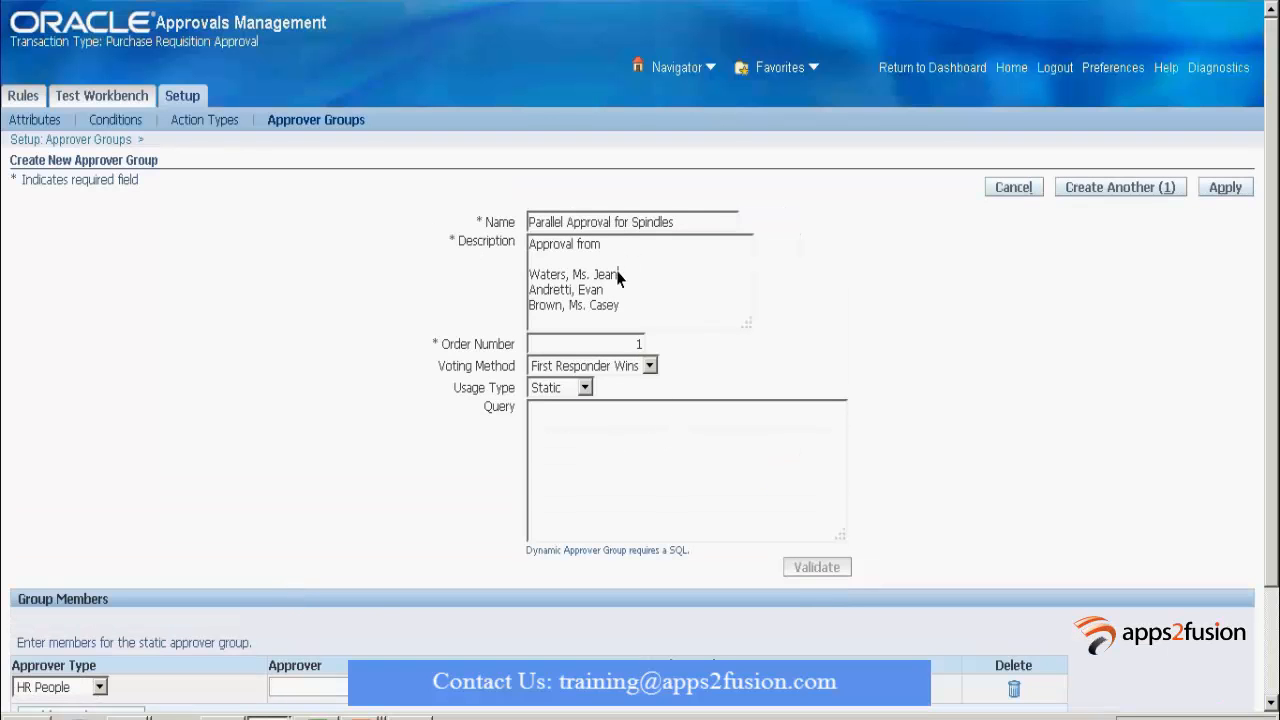
{"action": "left_click_drag", "start_coordinate": [617, 274], "coordinate": [443, 277]}
{"action": "left_click", "coordinate": [318, 686]}
{"action": "type", "text": "Water"}
{"action": "key", "text": "Tab"}
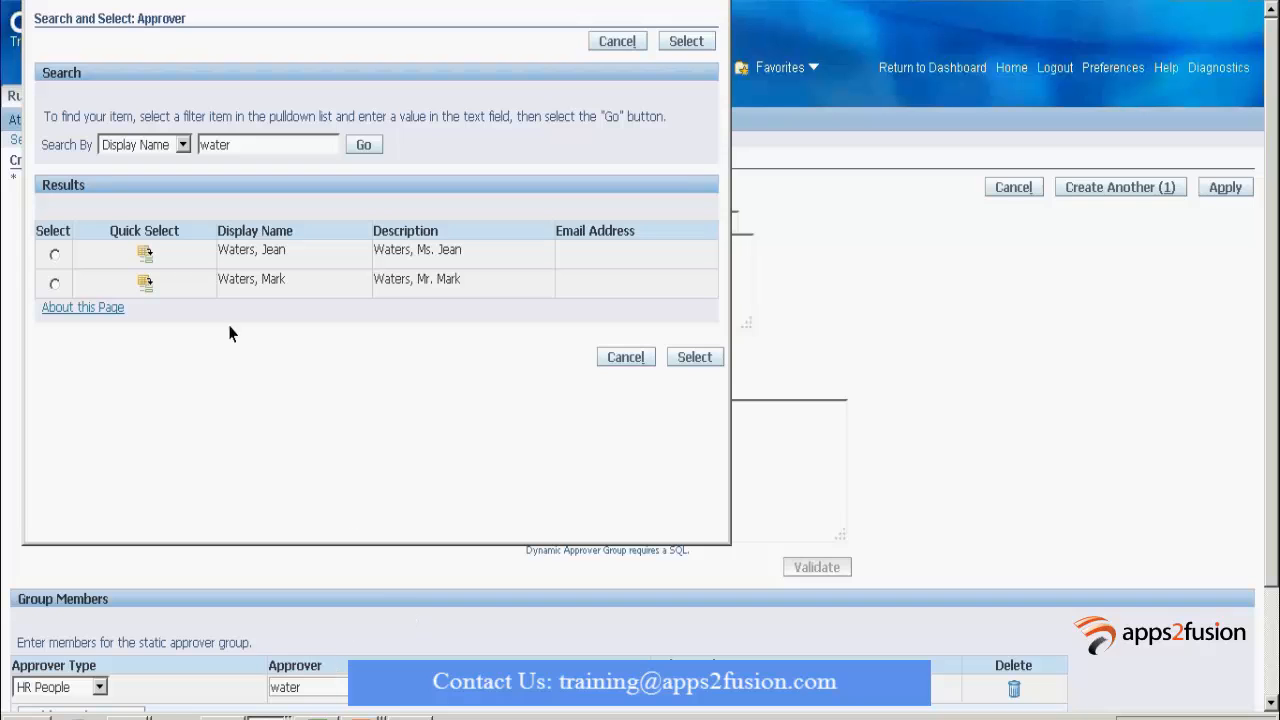
{"action": "left_click", "coordinate": [145, 255]}
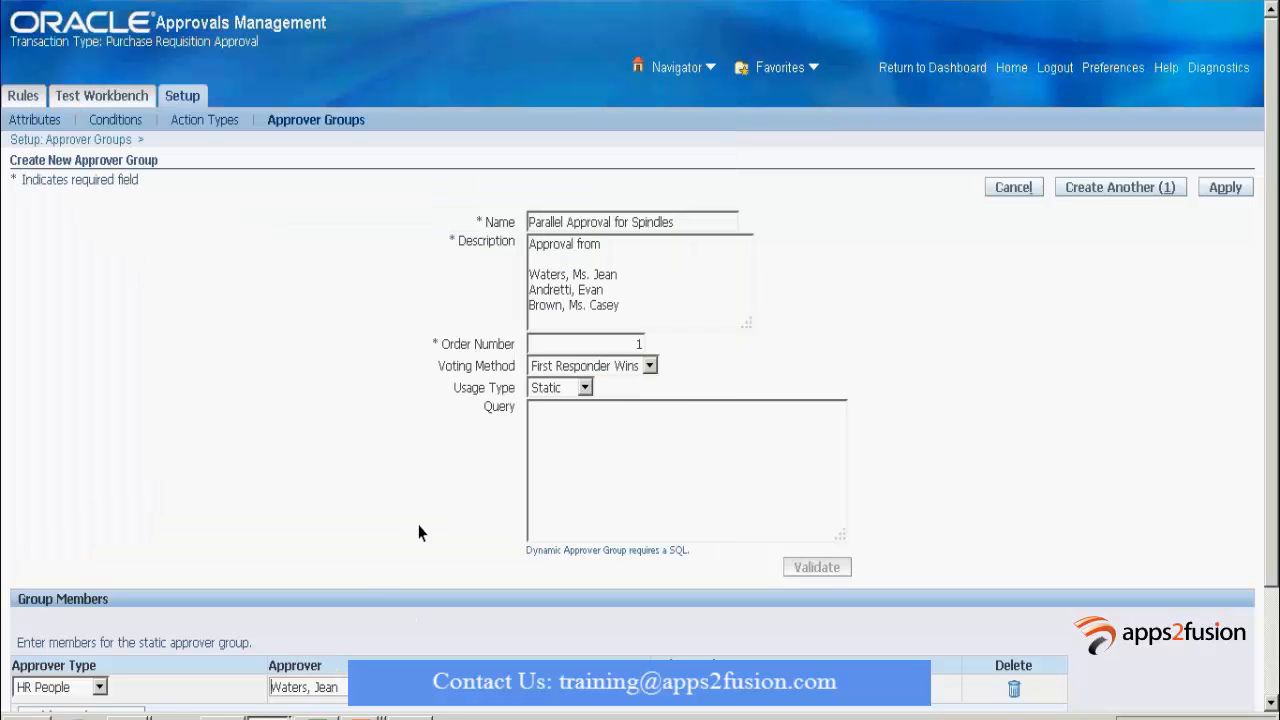
{"action": "scroll", "coordinate": [415, 533], "scroll_direction": "down", "scroll_amount": 3}
Add a second HR People member row and resolve its approver by name.
{"action": "left_click", "coordinate": [114, 592]}
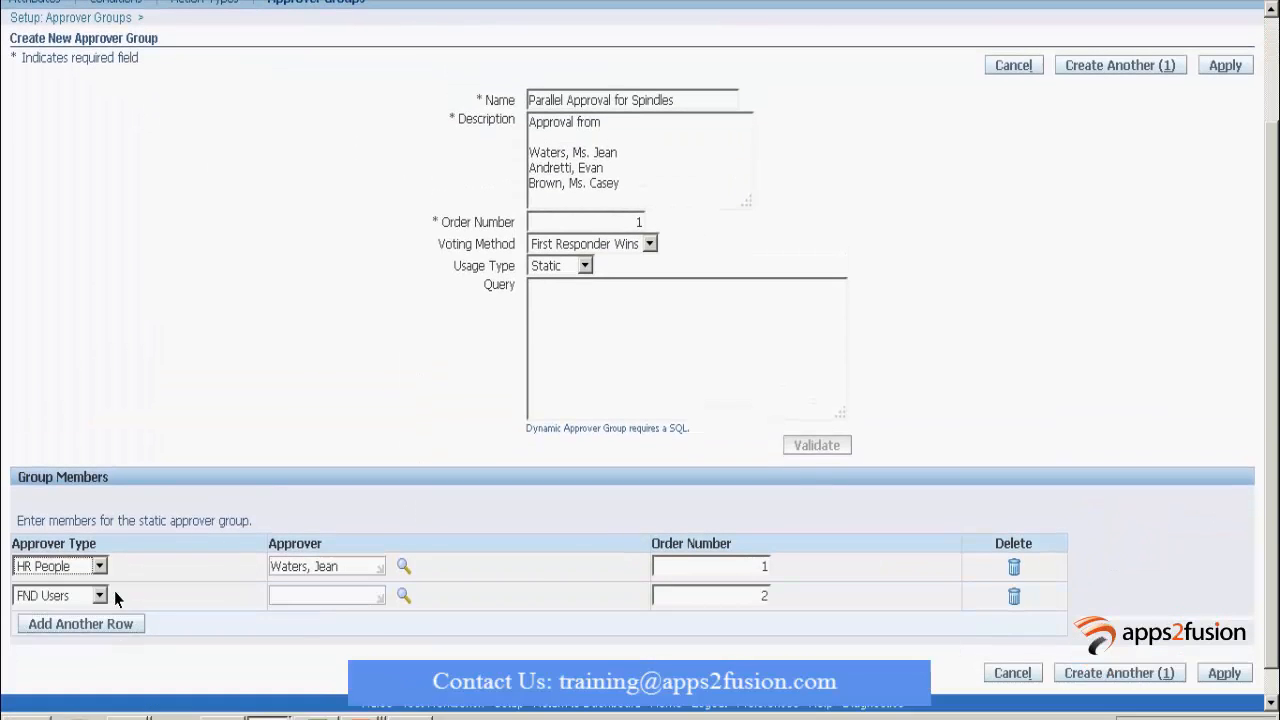
{"action": "left_click", "coordinate": [99, 596]}
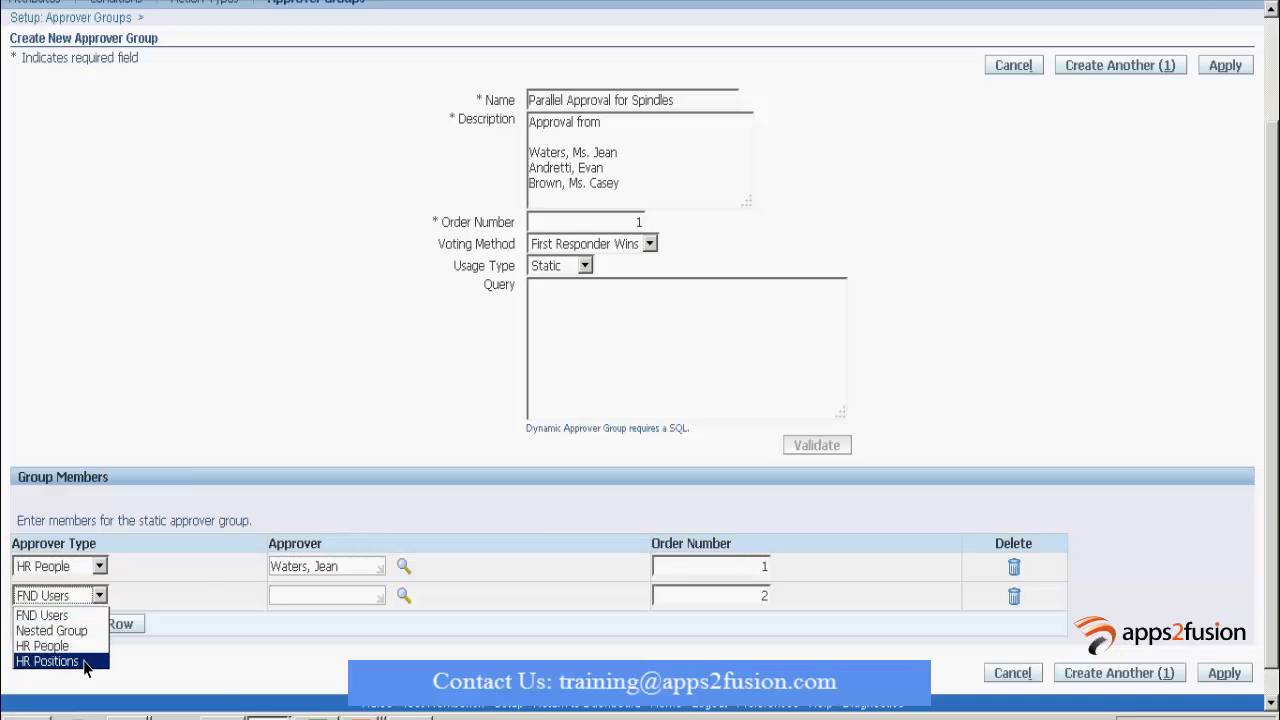
{"action": "left_click", "coordinate": [84, 648]}
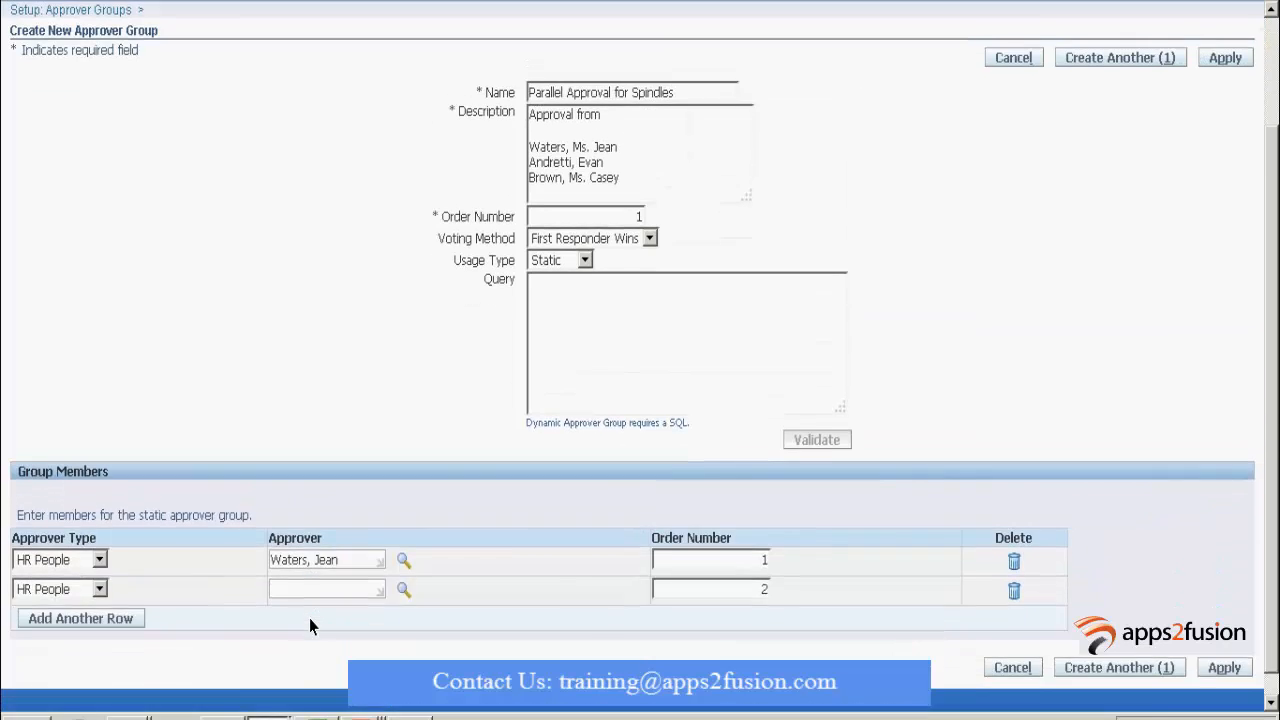
{"action": "left_click", "coordinate": [307, 567]}
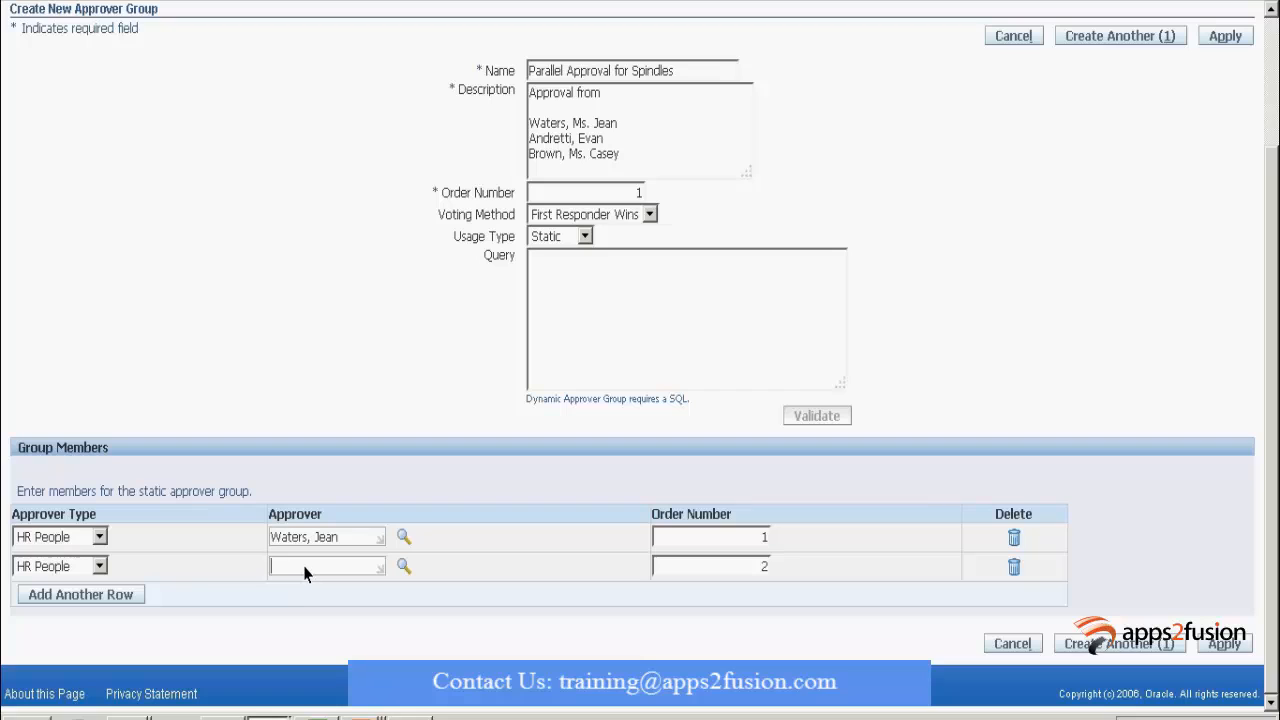
{"action": "type", "text": "andret"}
{"action": "key", "text": "Tab"}
Add a third HR People member, choosing the top match for the typed surname.
{"action": "left_click", "coordinate": [103, 597]}
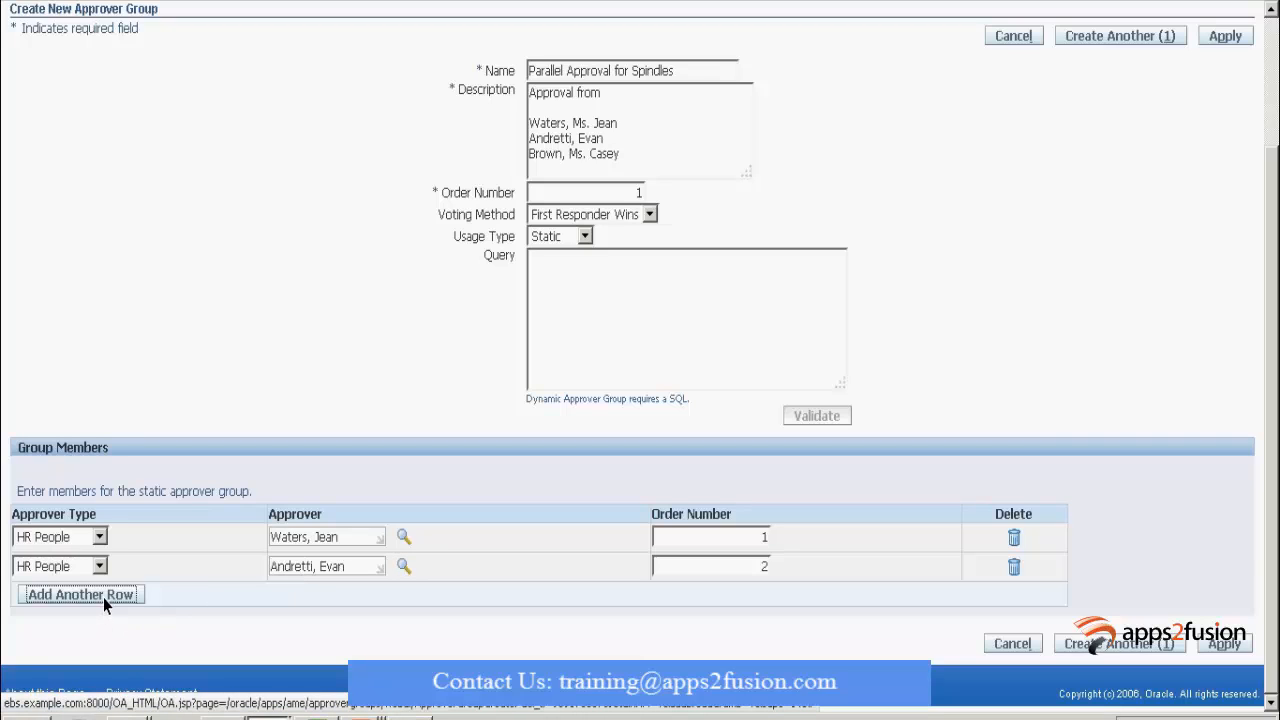
{"action": "left_click", "coordinate": [90, 595]}
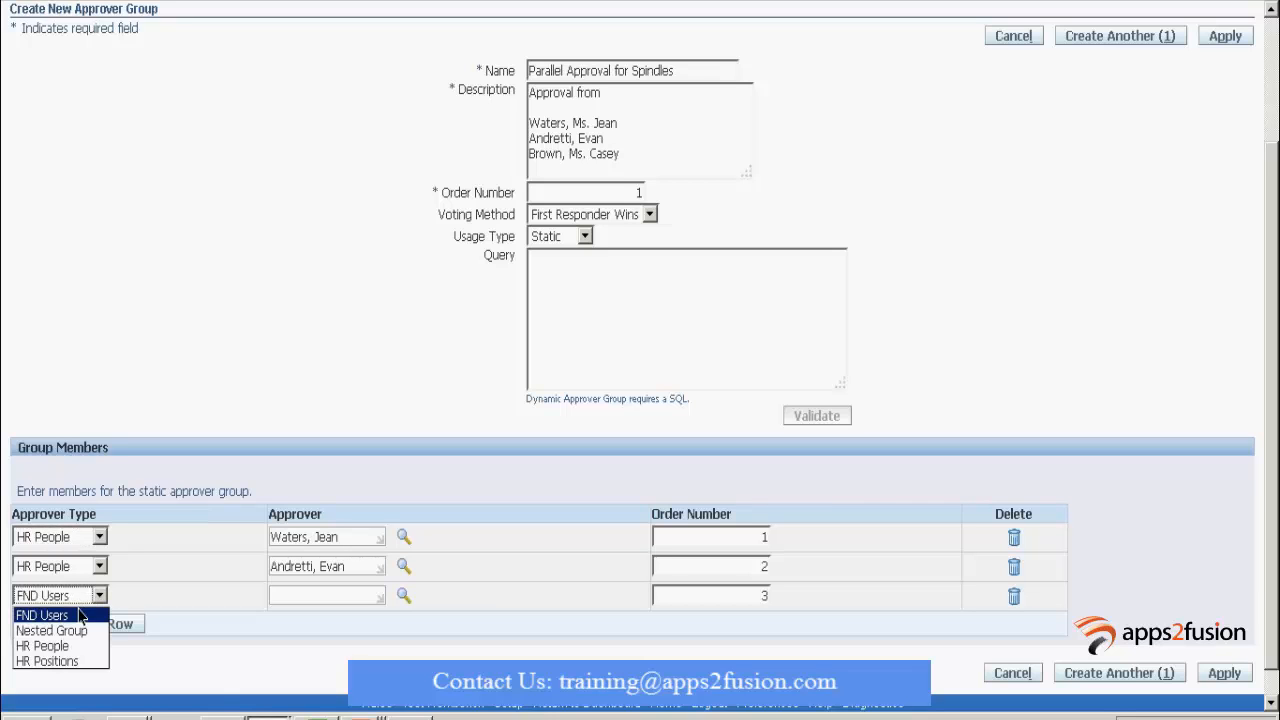
{"action": "left_click", "coordinate": [45, 643]}
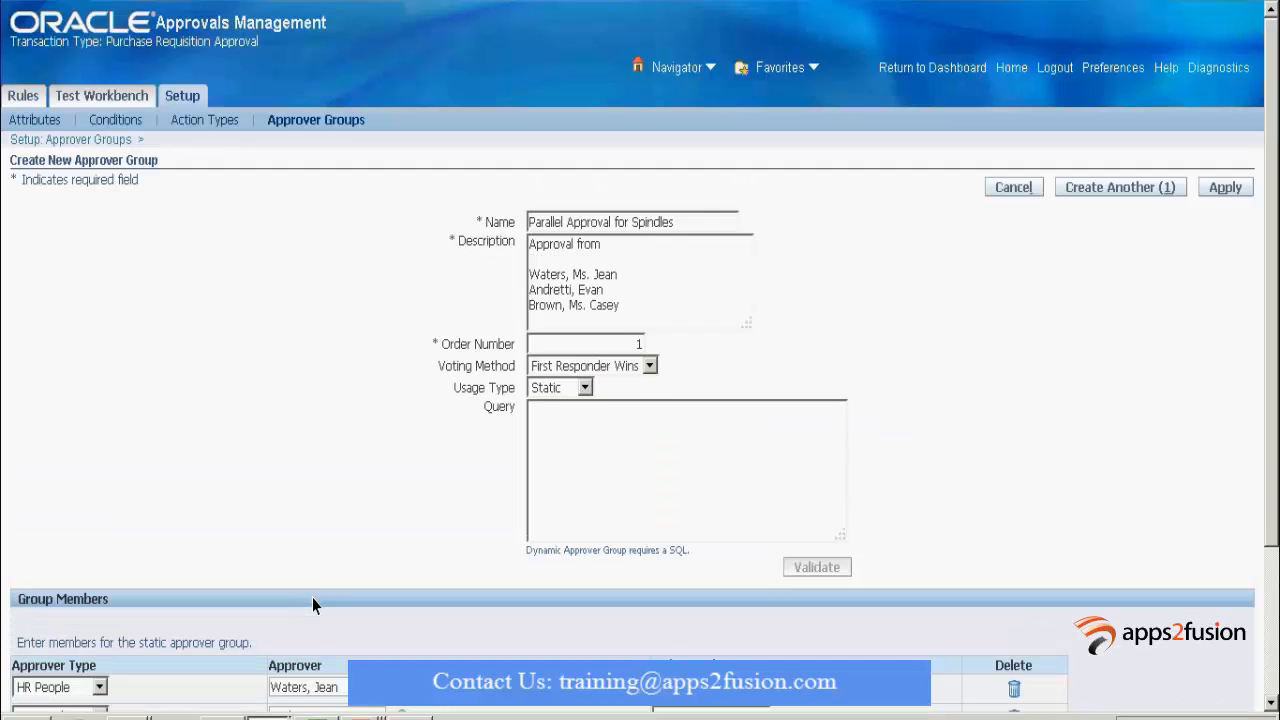
{"action": "scroll", "coordinate": [312, 597], "scroll_direction": "down", "scroll_amount": 3}
{"action": "left_click", "coordinate": [298, 622]}
{"action": "type", "text": "b"}
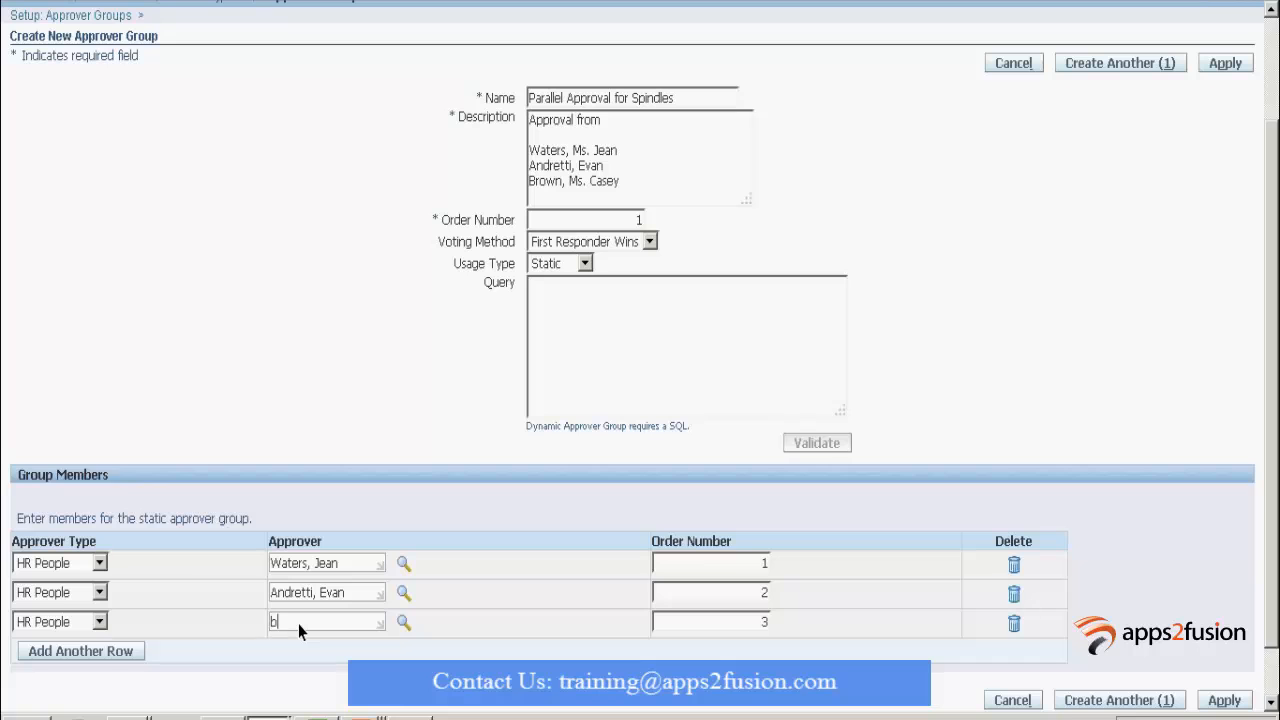
{"action": "type", "text": "rown"}
{"action": "key", "text": "Tab"}
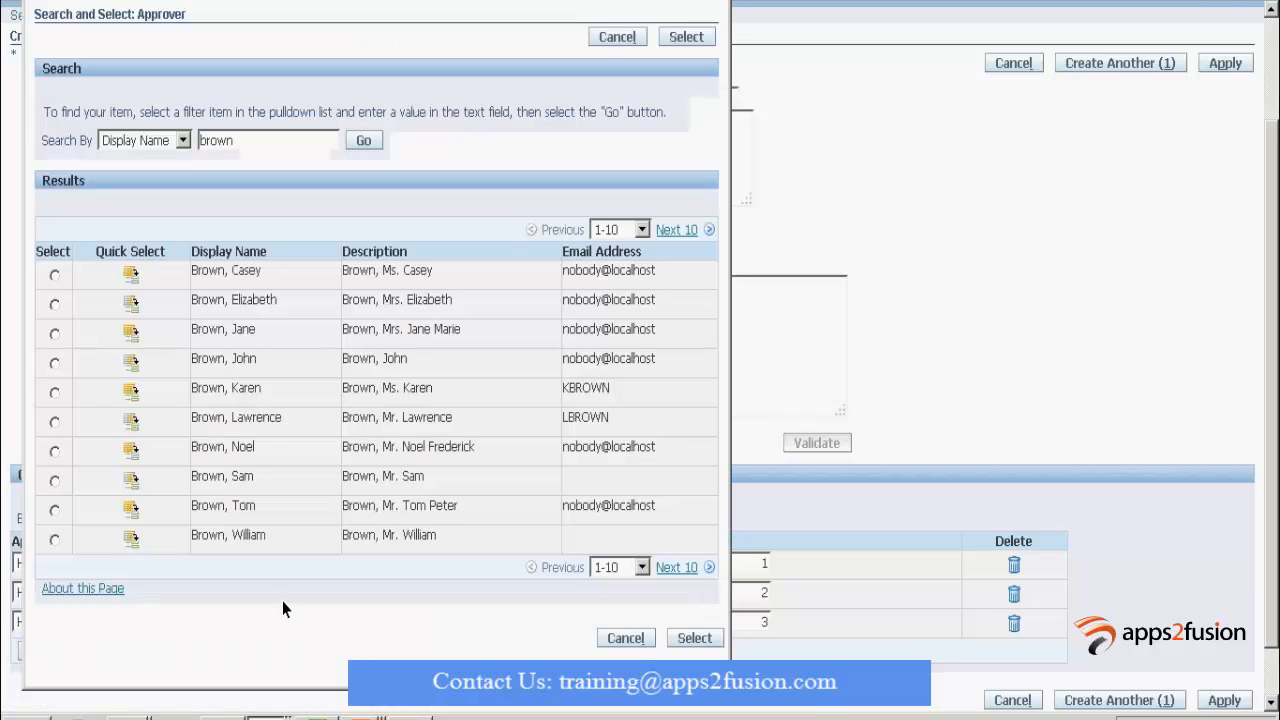
{"action": "left_click", "coordinate": [130, 273]}
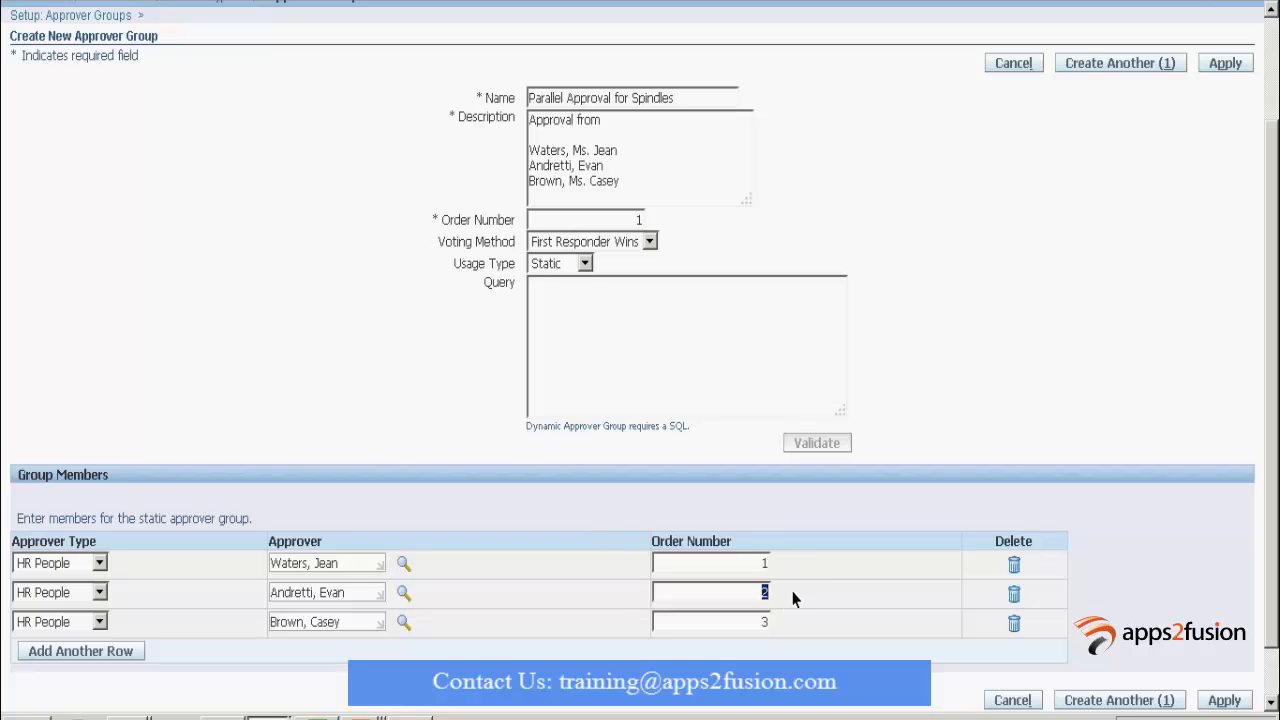
Set the members' order numbers to 1 and apply to save the group.
{"action": "type", "text": "1"}
{"action": "double_click", "coordinate": [768, 624]}
{"action": "type", "text": "1"}
{"action": "left_click", "coordinate": [1220, 64]}
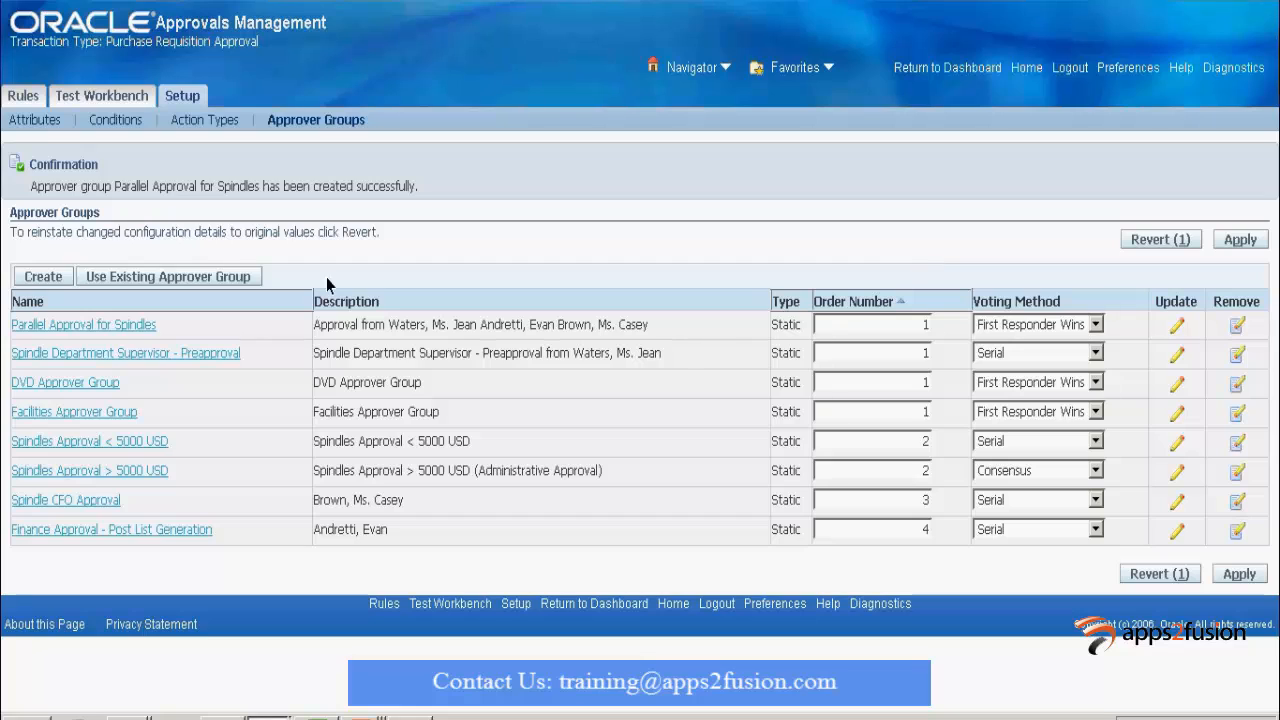
{"action": "left_click", "coordinate": [18, 96]}
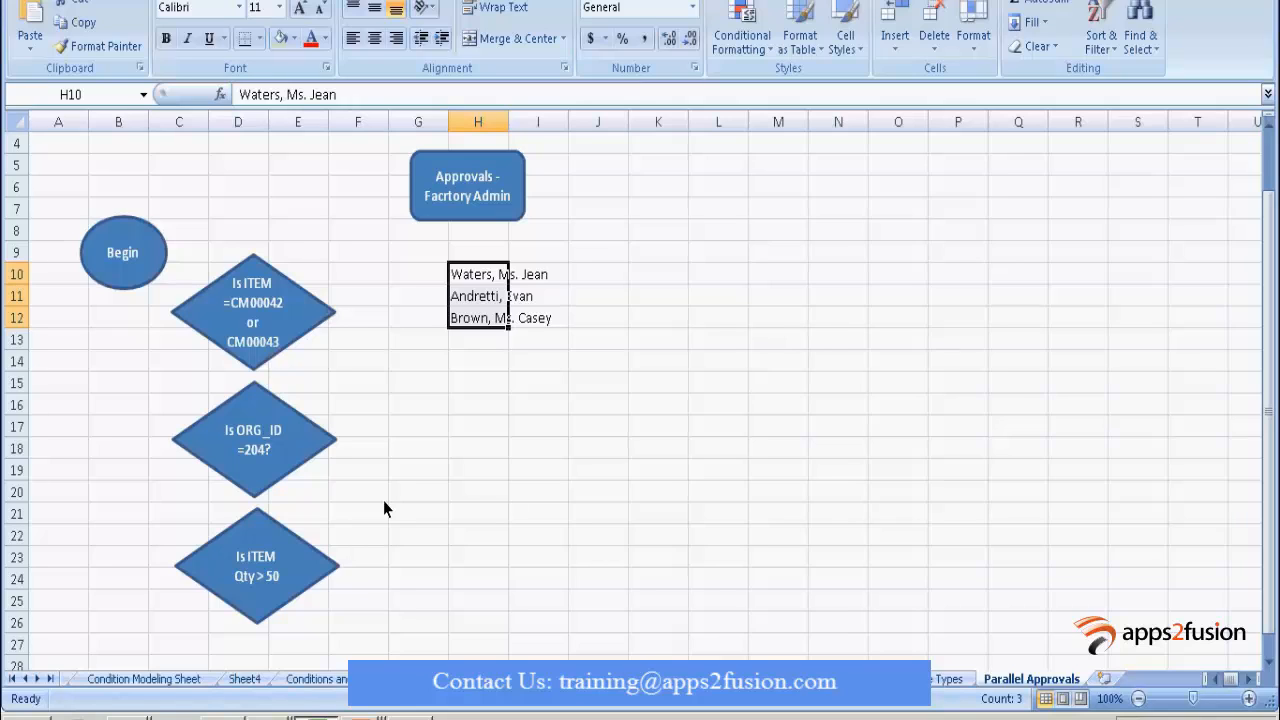
Change the flowchart diamond from 'Is ITEM Qty > 50' to 'Is ITEM Qty > 75'.
{"action": "left_click", "coordinate": [270, 572]}
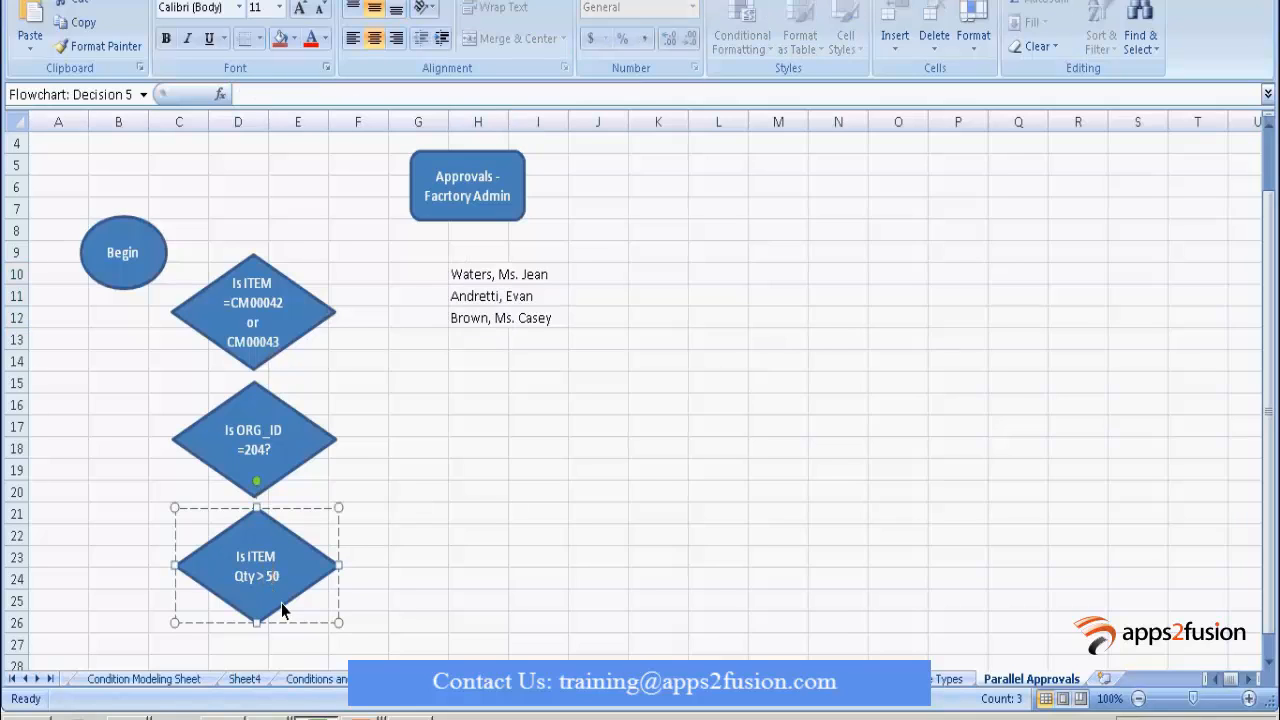
{"action": "key", "text": "BackSpace"}
{"action": "type", "text": "75"}
{"action": "key", "text": "Delete"}
{"action": "left_click", "coordinate": [430, 514]}
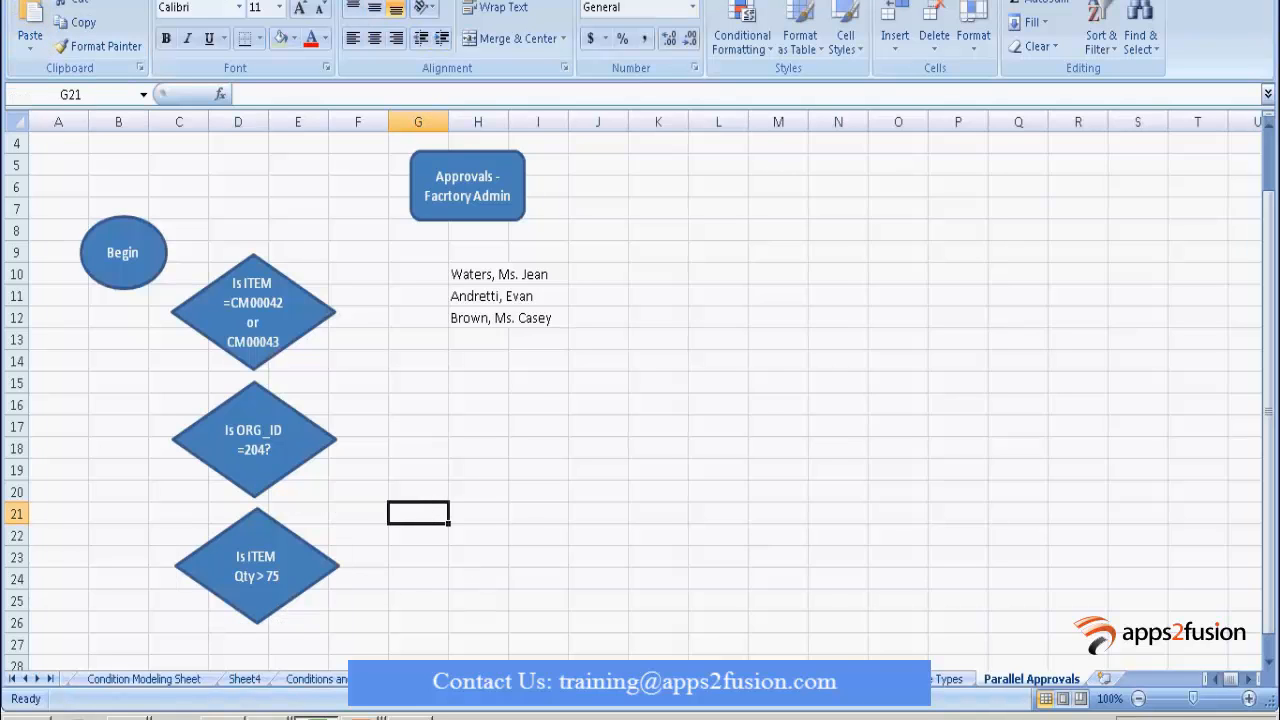
{"action": "key", "text": "alt+Tab"}
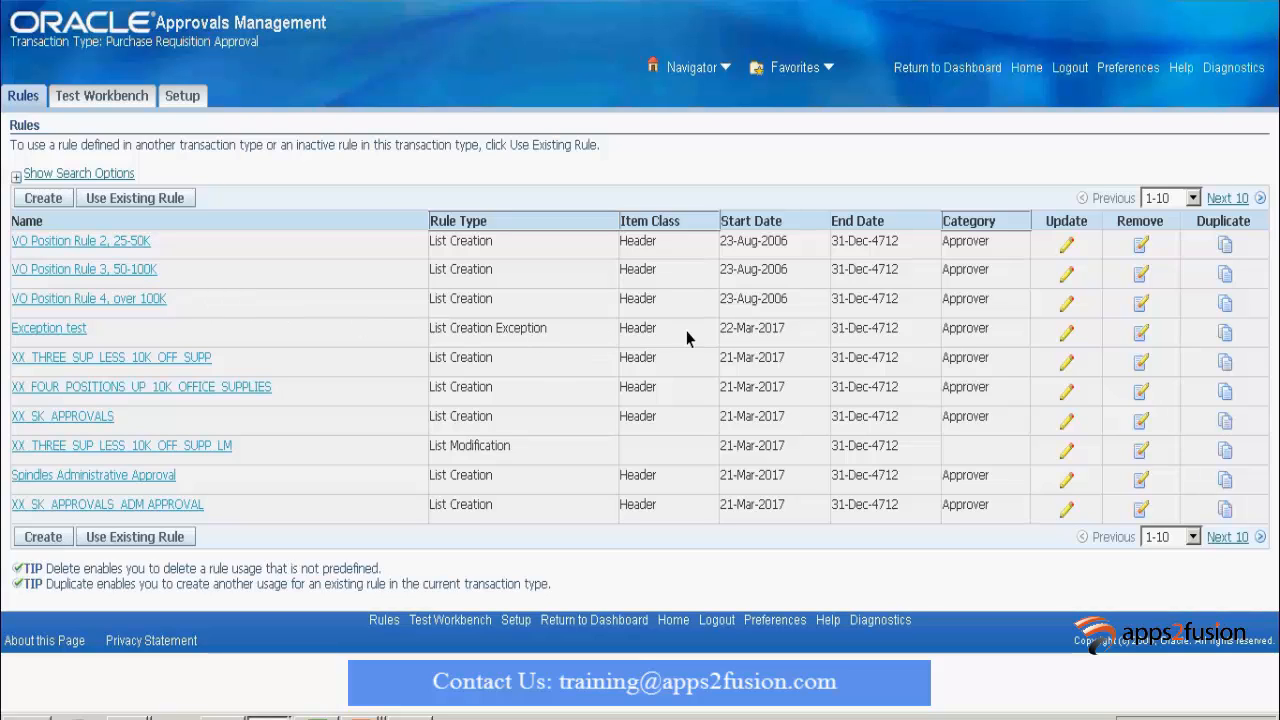
Create a List Creation rule named 'Parallel Approval for Spindles in 204' and continue to conditions.
{"action": "left_click", "coordinate": [43, 198]}
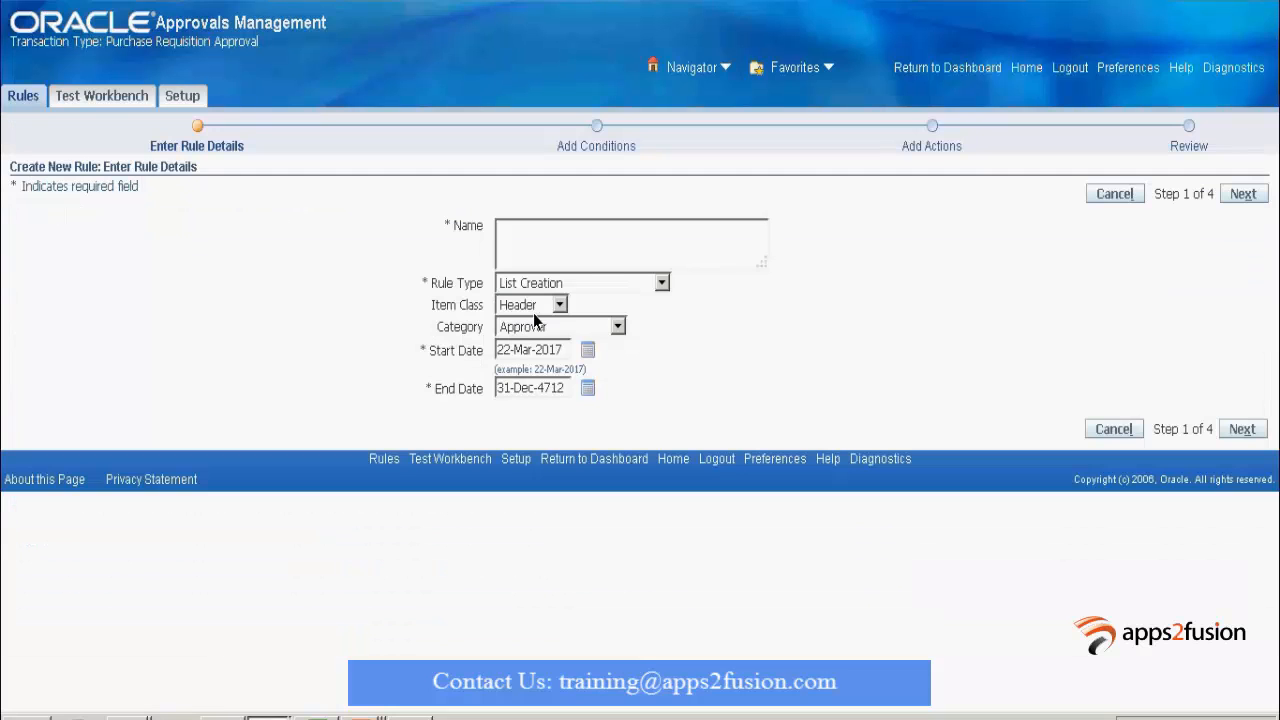
{"action": "left_click", "coordinate": [536, 241]}
{"action": "type", "text": "Parallel Approval for Spindles in 20"}
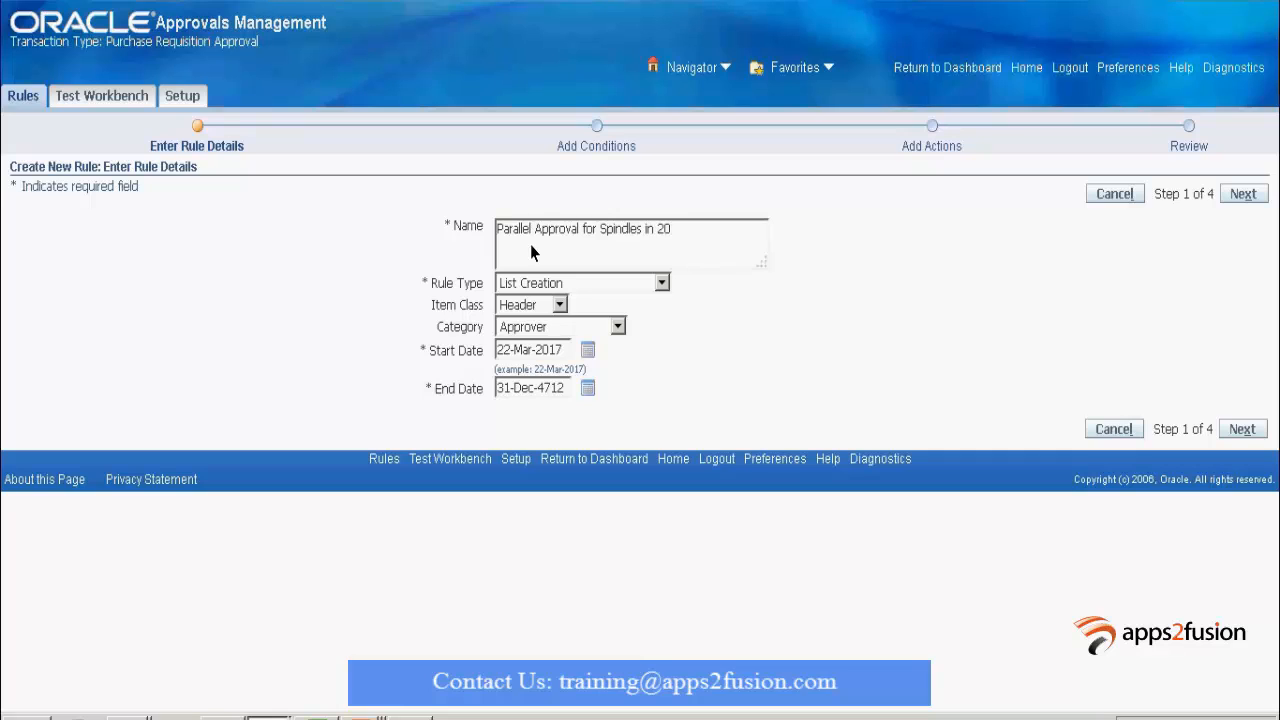
{"action": "type", "text": "4"}
{"action": "left_click", "coordinate": [663, 284]}
{"action": "left_click", "coordinate": [666, 290]}
{"action": "left_click", "coordinate": [1253, 195]}
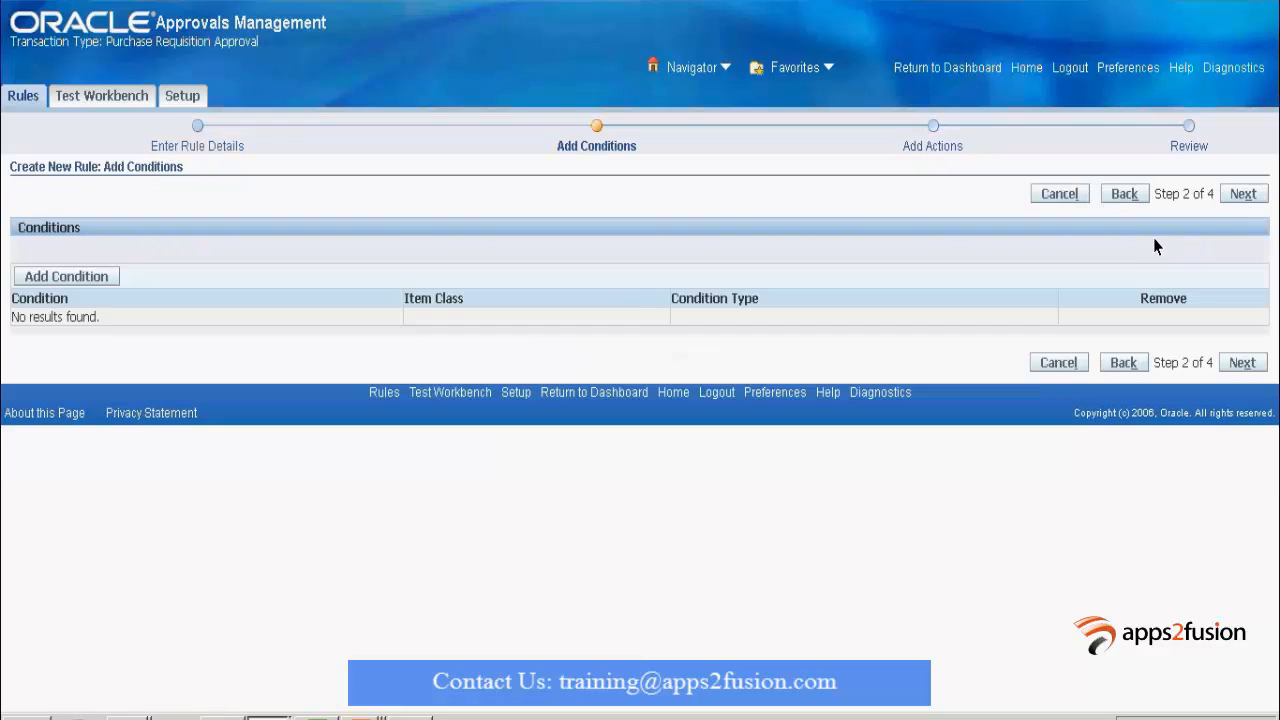
Add the existing TRANSACTION_ORG_ID is equal to 204 condition to the rule.
{"action": "left_click", "coordinate": [68, 279]}
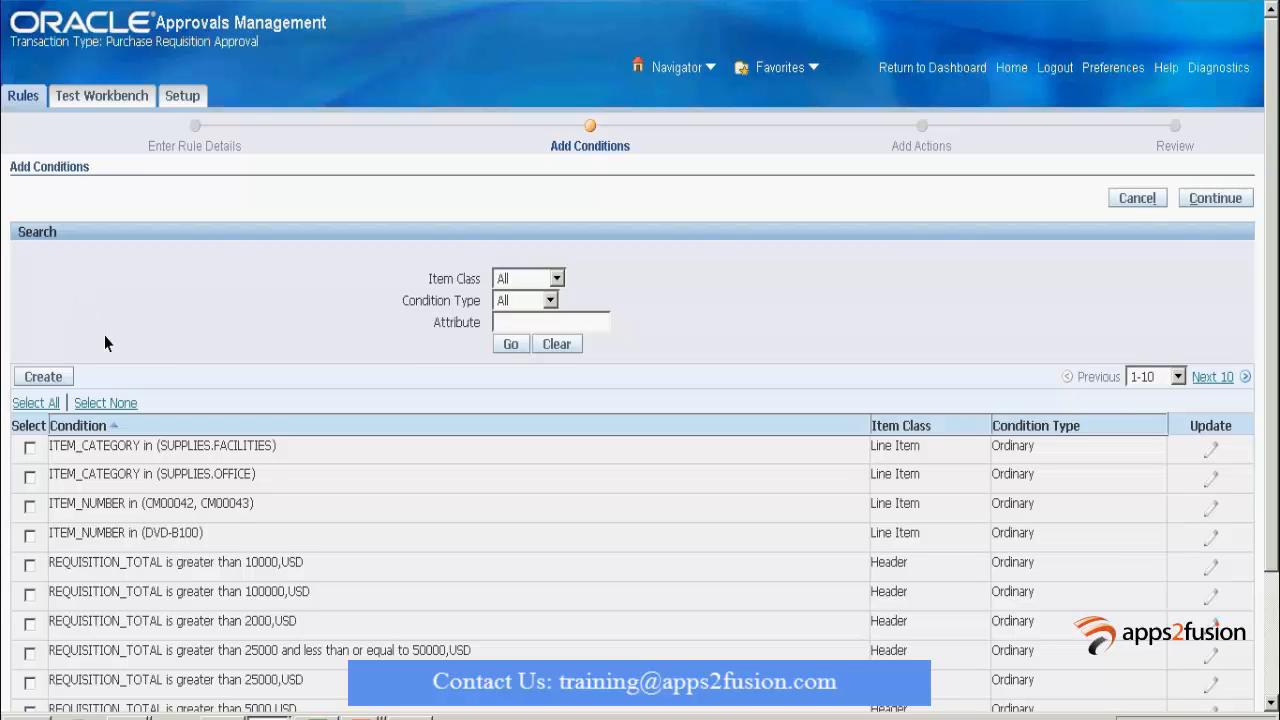
{"action": "scroll", "coordinate": [120, 376], "scroll_direction": "down", "scroll_amount": 3}
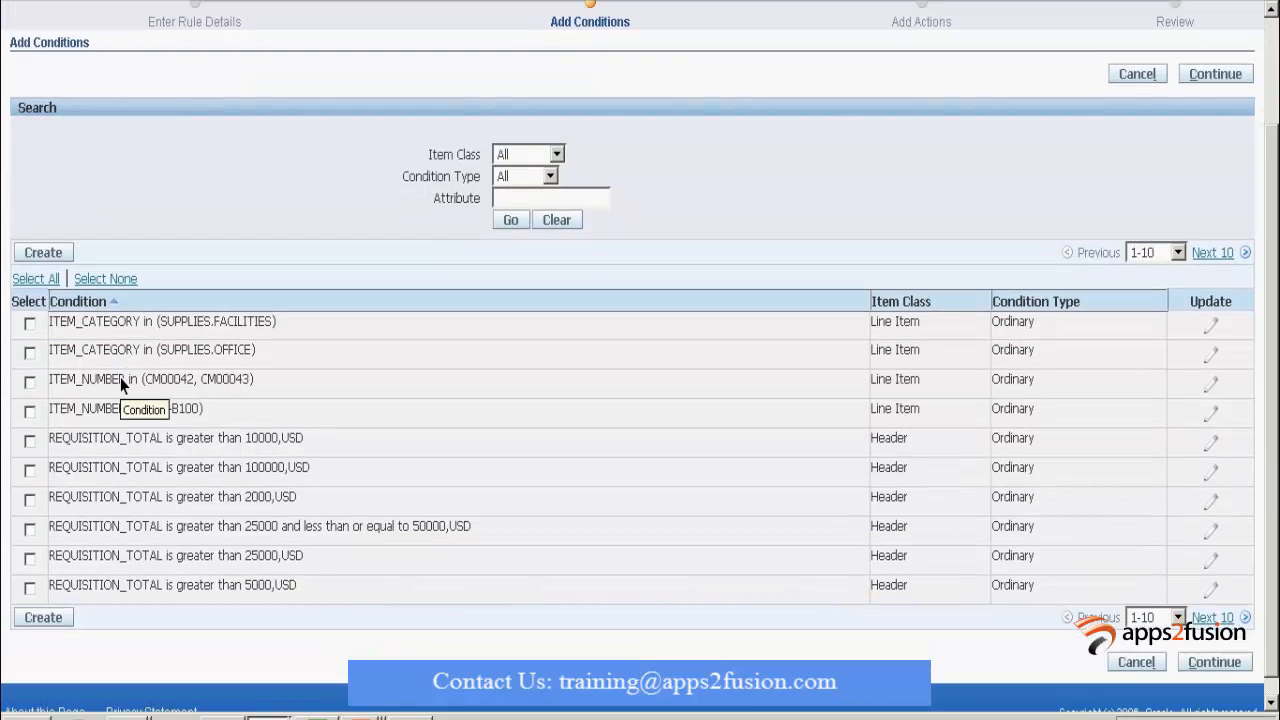
{"action": "left_click", "coordinate": [1212, 255]}
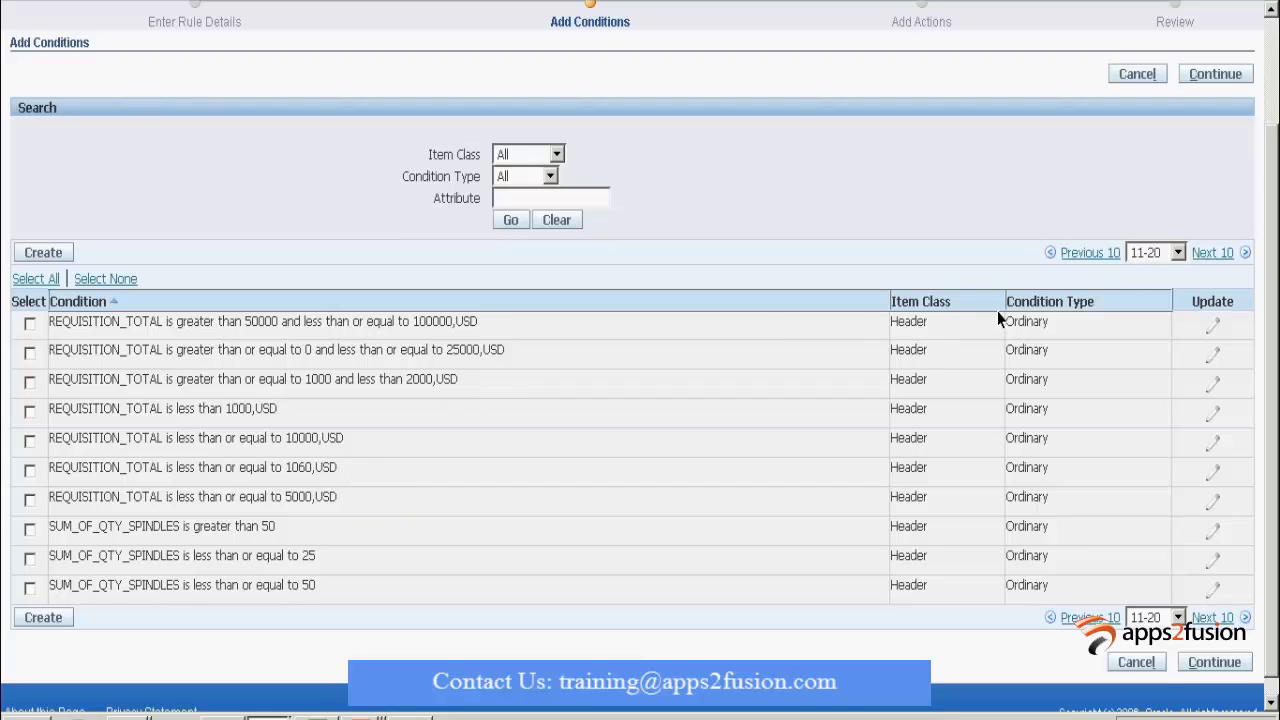
{"action": "left_click", "coordinate": [1236, 256]}
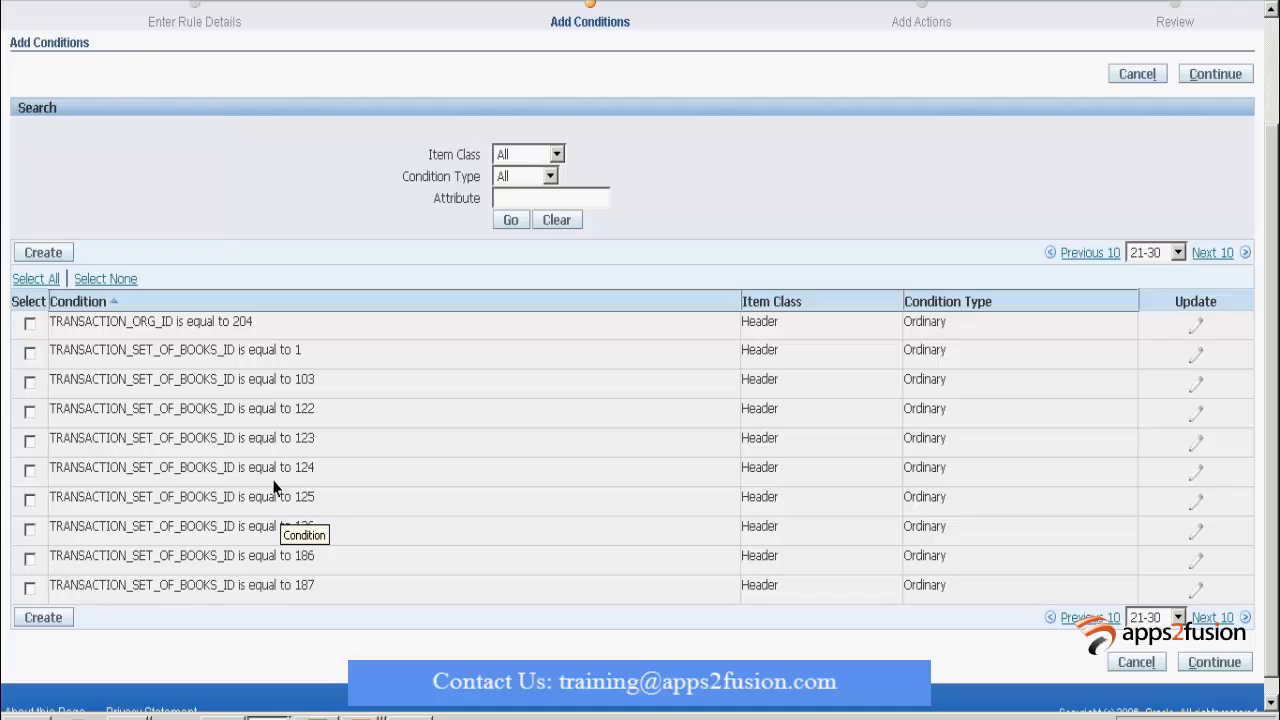
{"action": "left_click", "coordinate": [29, 324]}
{"action": "left_click", "coordinate": [1212, 663]}
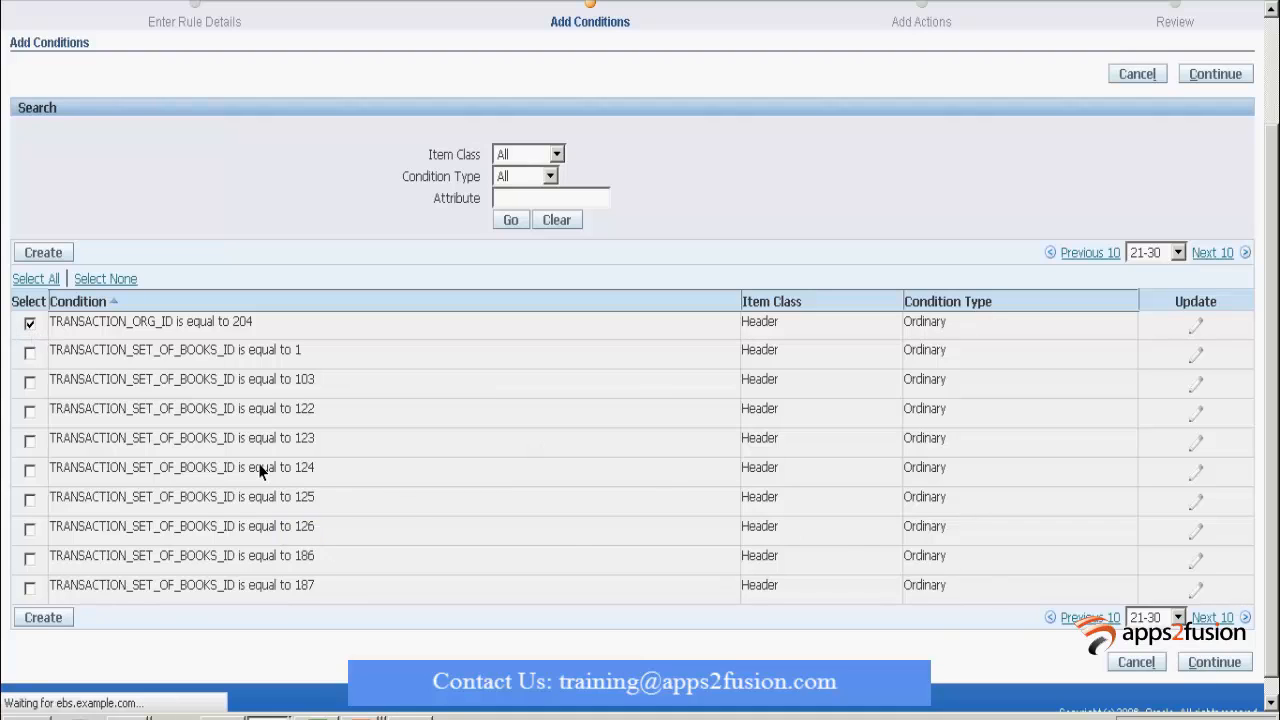
Return to the rule's conditions and begin creating a new condition.
{"action": "left_click", "coordinate": [270, 714]}
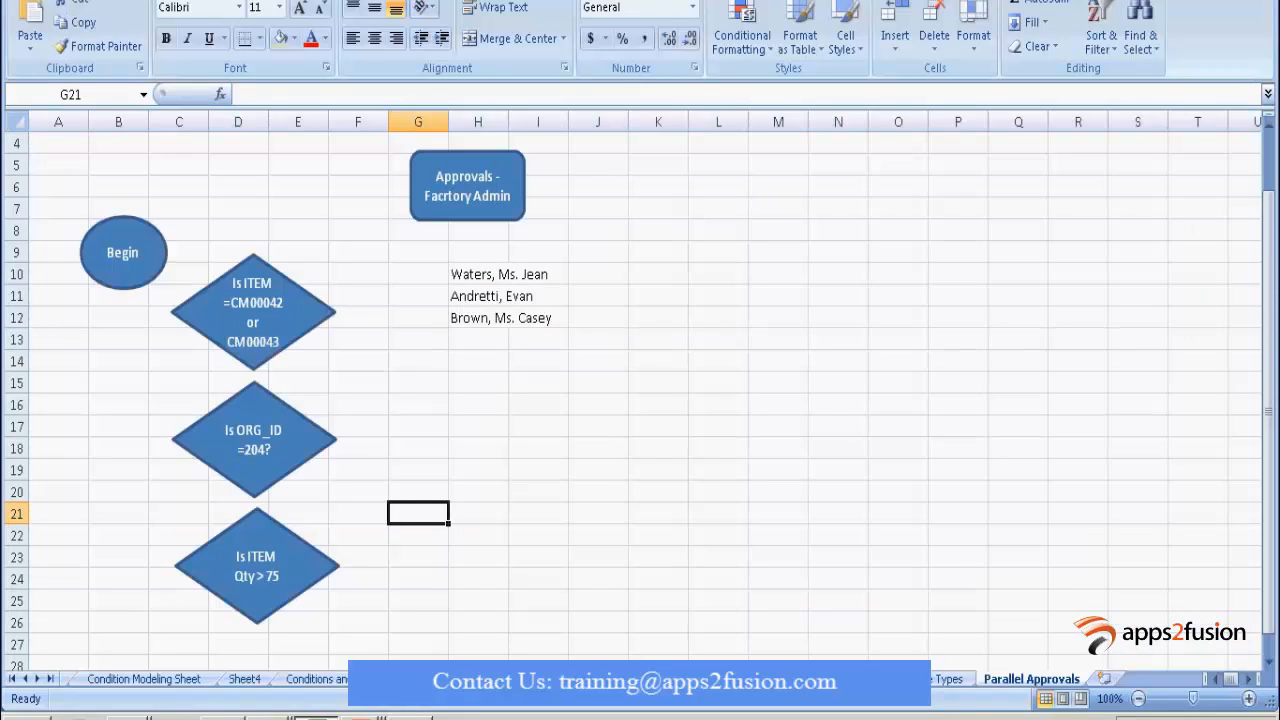
{"action": "left_click", "coordinate": [269, 716]}
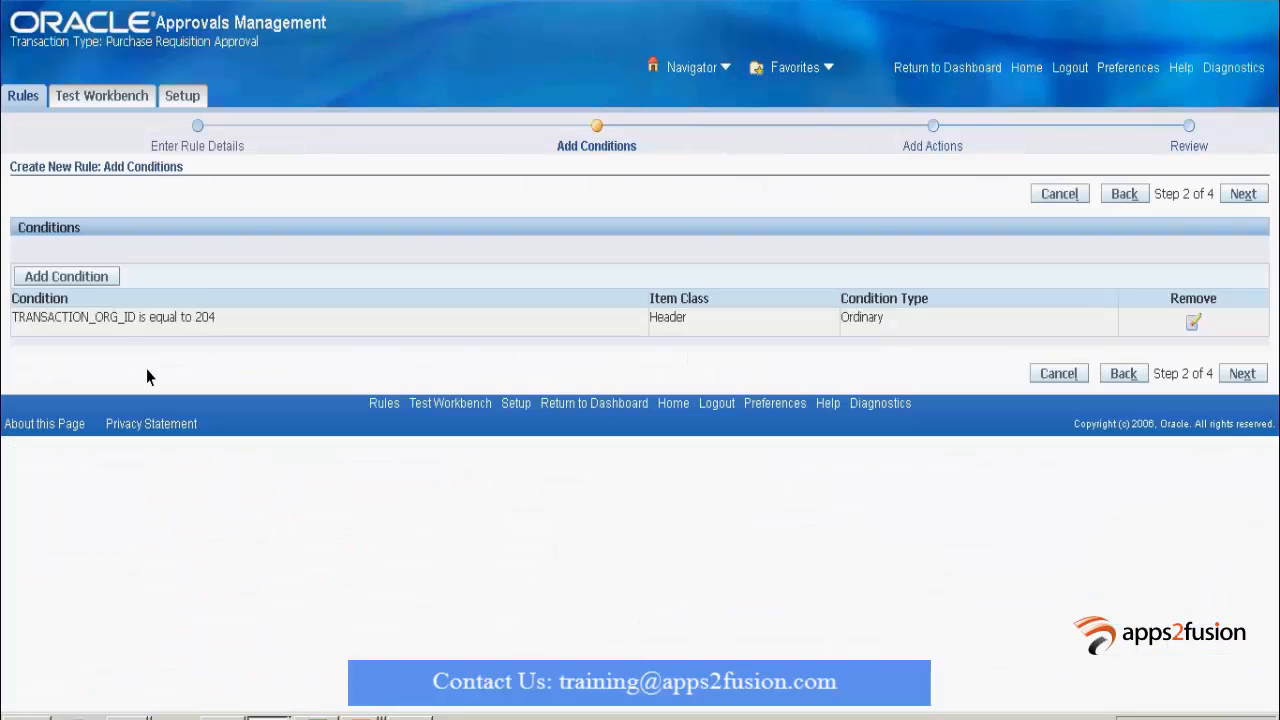
{"action": "left_click", "coordinate": [98, 280]}
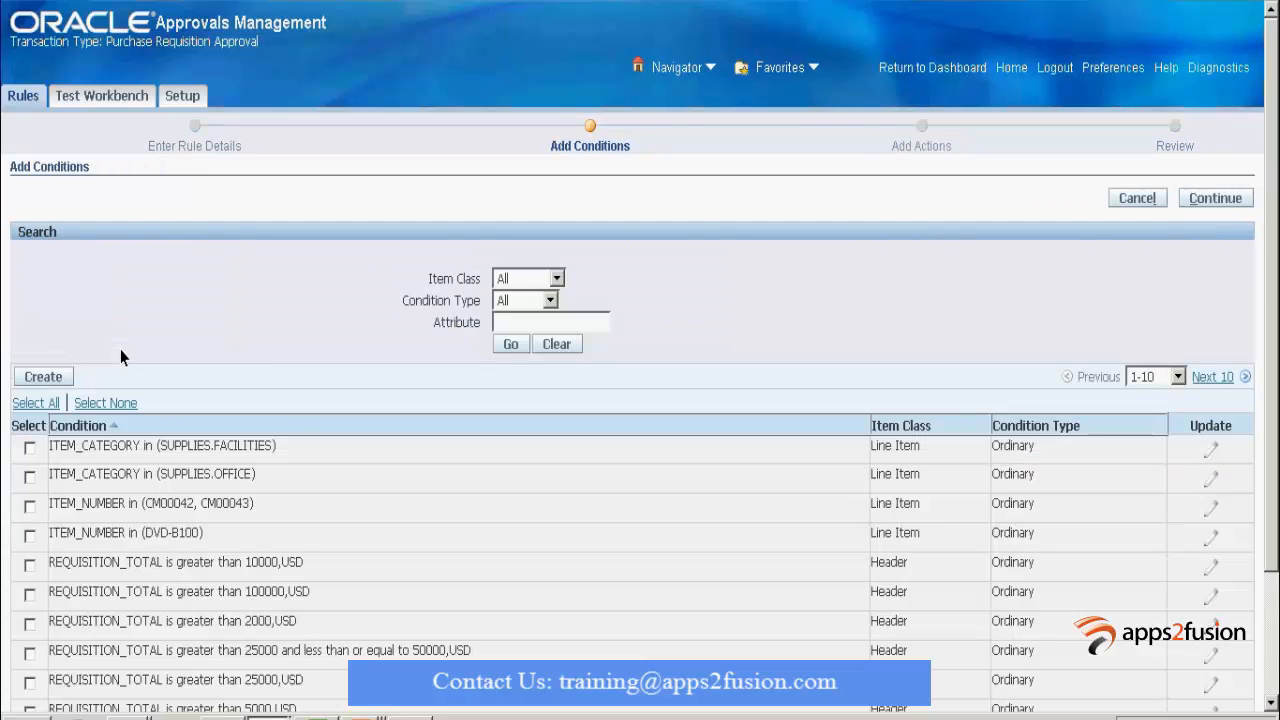
{"action": "left_click", "coordinate": [53, 377]}
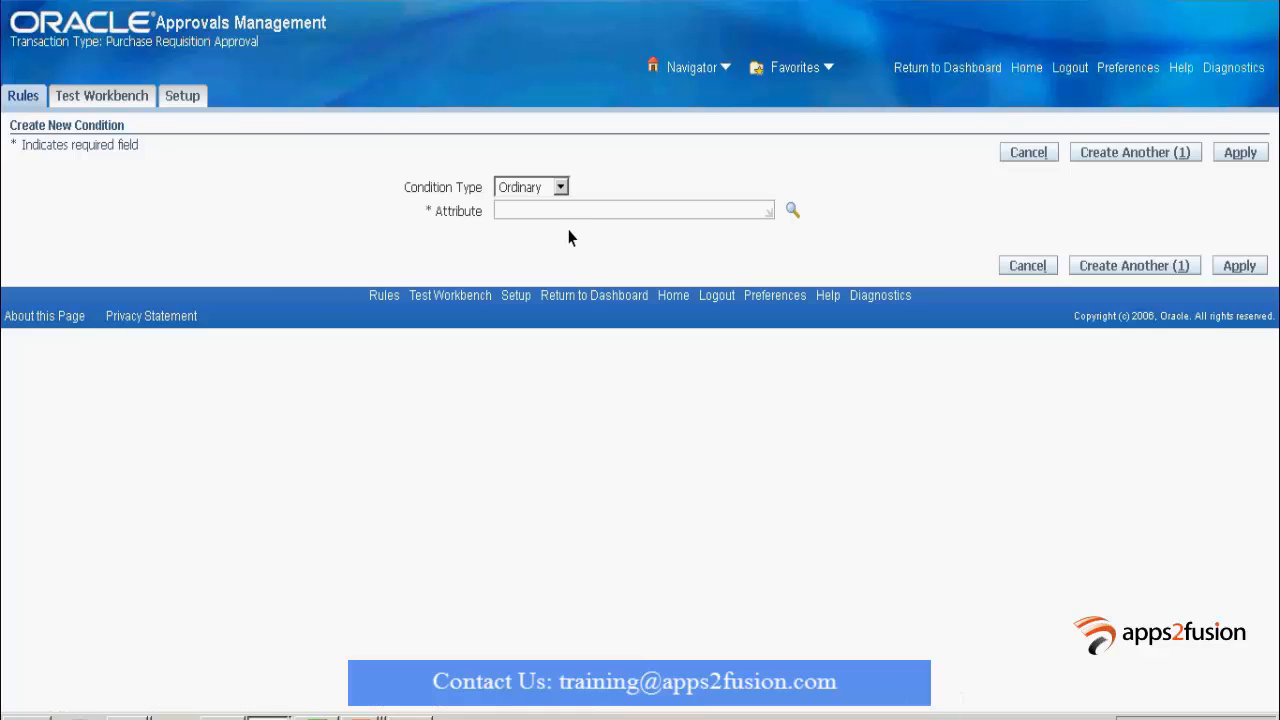
Create the condition SUM_OF_QTY_SPINDLES is greater than 75.
{"action": "left_click", "coordinate": [572, 217]}
{"action": "type", "text": "sunm"}
{"action": "key", "text": "BackSpace"}
{"action": "key", "text": "BackSpace"}
{"action": "type", "text": "m"}
{"action": "key", "text": "Tab"}
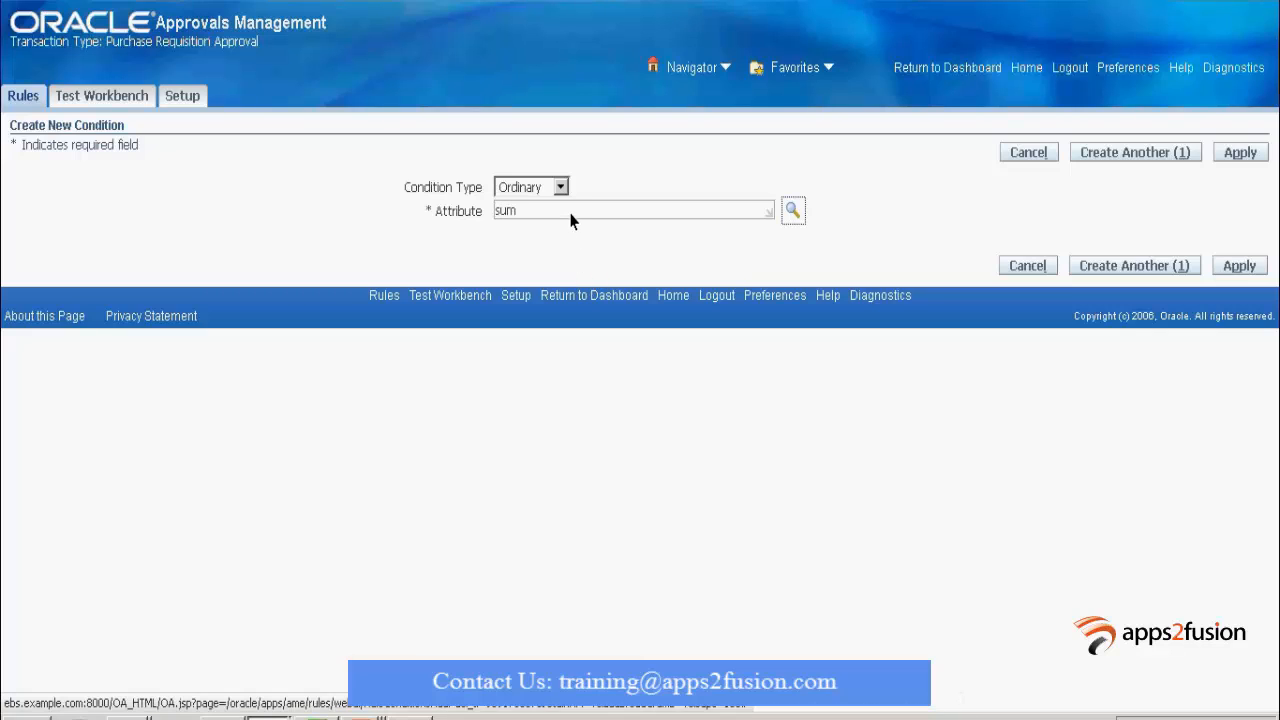
{"action": "left_click", "coordinate": [801, 210]}
{"action": "left_click", "coordinate": [354, 291]}
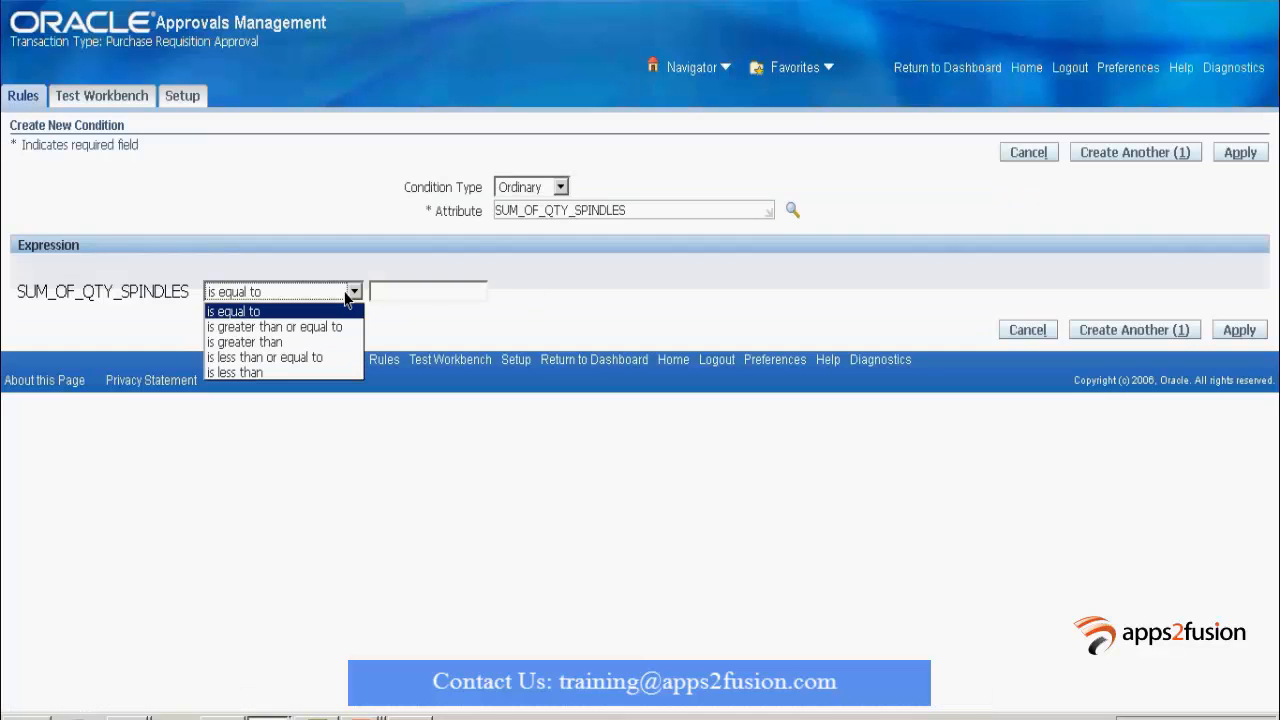
{"action": "left_click", "coordinate": [290, 342]}
{"action": "left_click", "coordinate": [409, 295]}
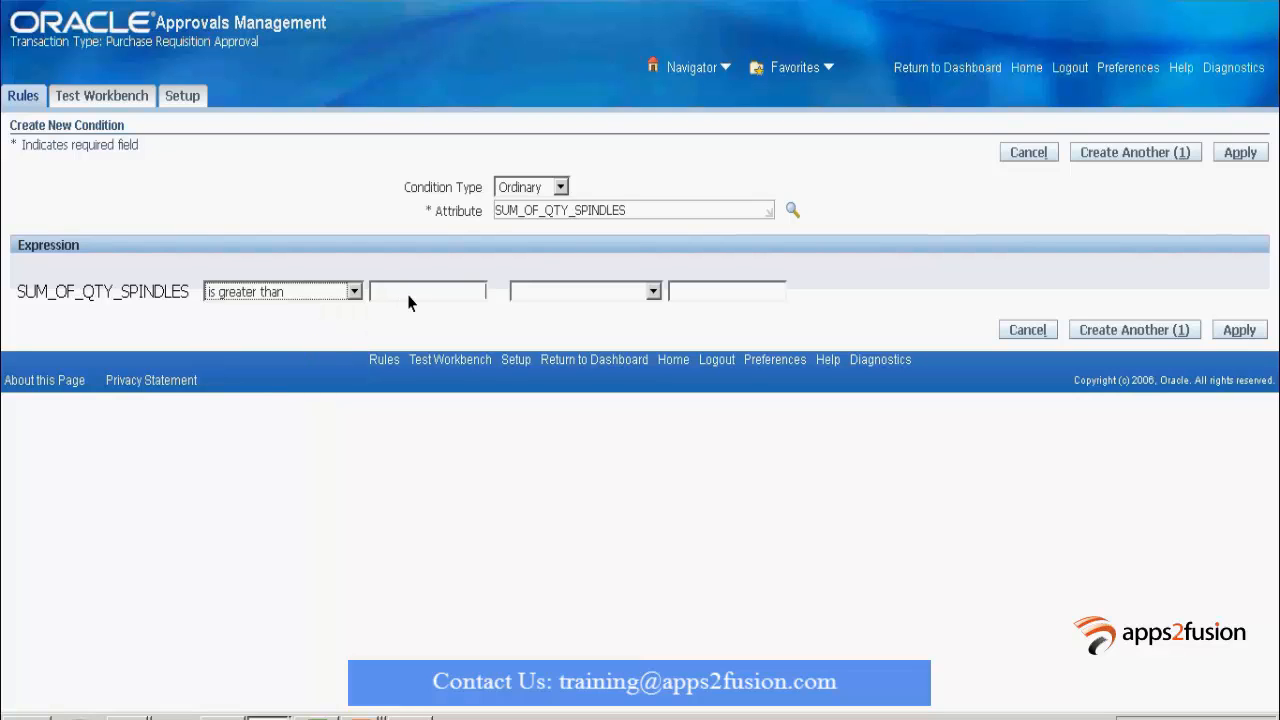
{"action": "type", "text": "75"}
{"action": "left_click", "coordinate": [1232, 158]}
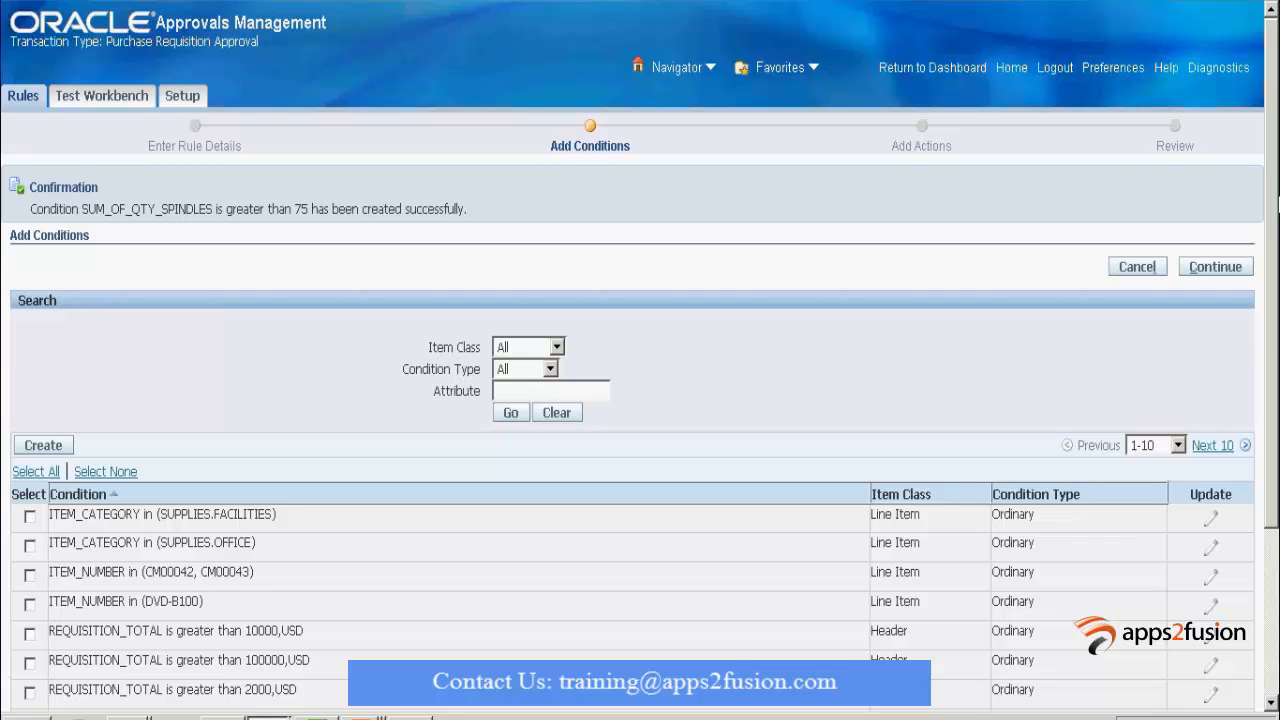
Attach the SUM_OF_QTY_SPINDLES is greater than 75 condition to the rule.
{"action": "left_click", "coordinate": [1210, 445]}
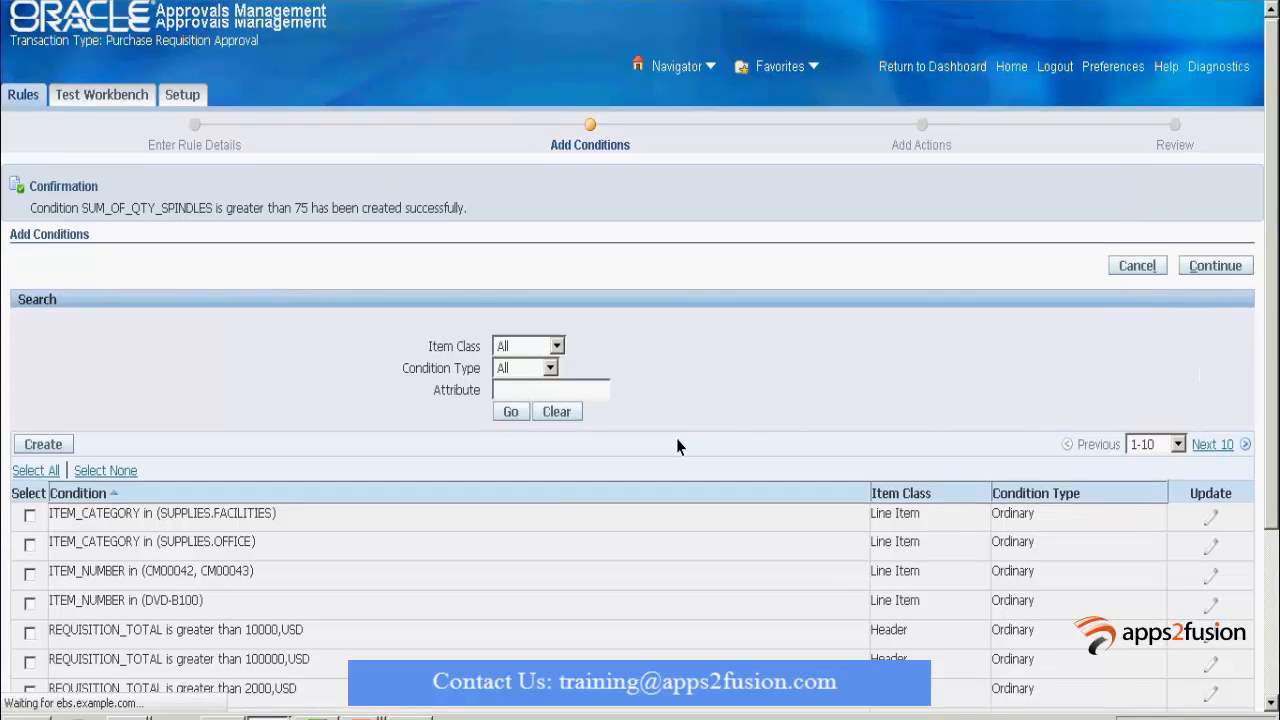
{"action": "scroll", "coordinate": [676, 440], "scroll_direction": "down", "scroll_amount": 2}
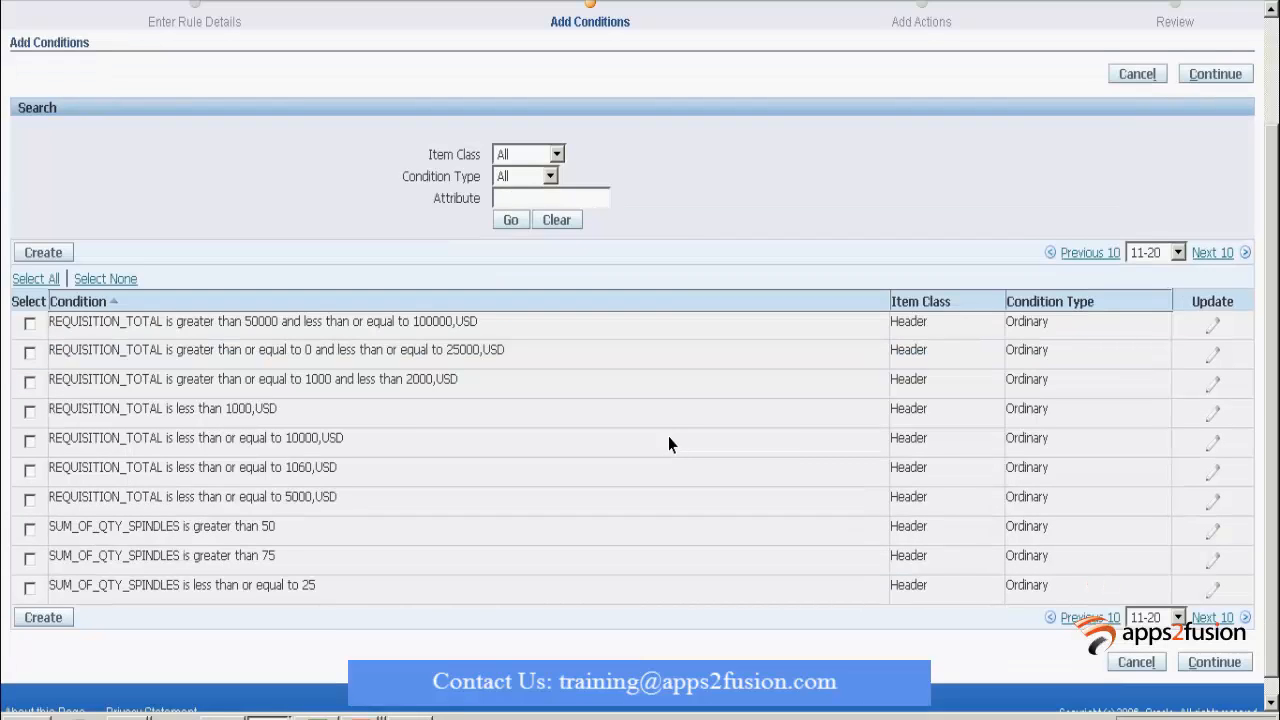
{"action": "left_click", "coordinate": [29, 559]}
{"action": "left_click", "coordinate": [1212, 663]}
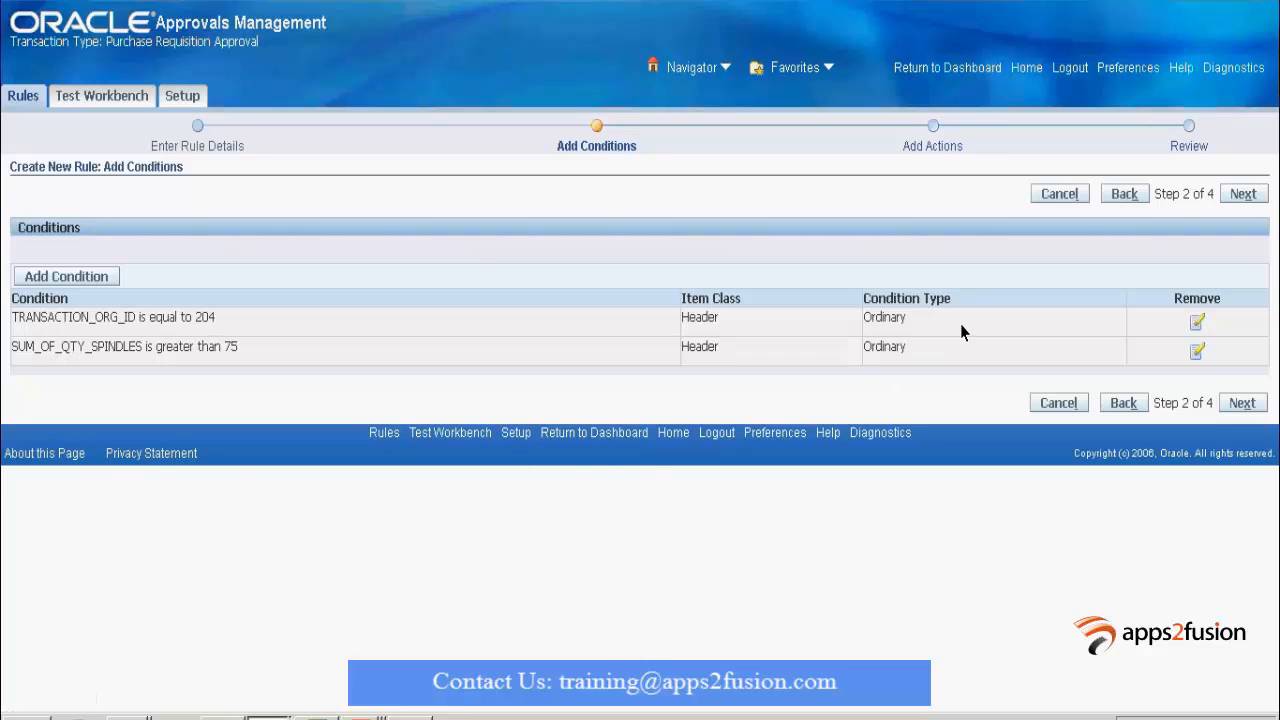
Add an approval-group chain of authority action requiring approval from Parallel Approval for Spindles.
{"action": "left_click", "coordinate": [1246, 200]}
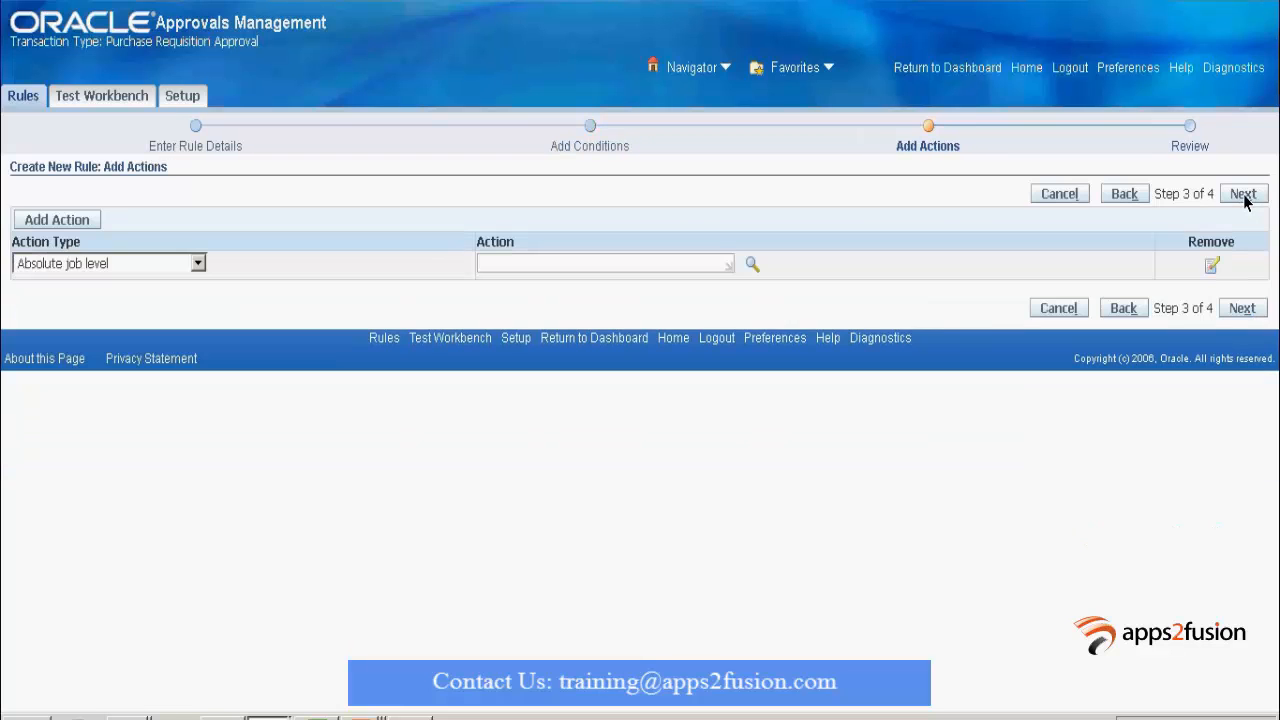
{"action": "left_click", "coordinate": [197, 263]}
{"action": "left_click", "coordinate": [183, 344]}
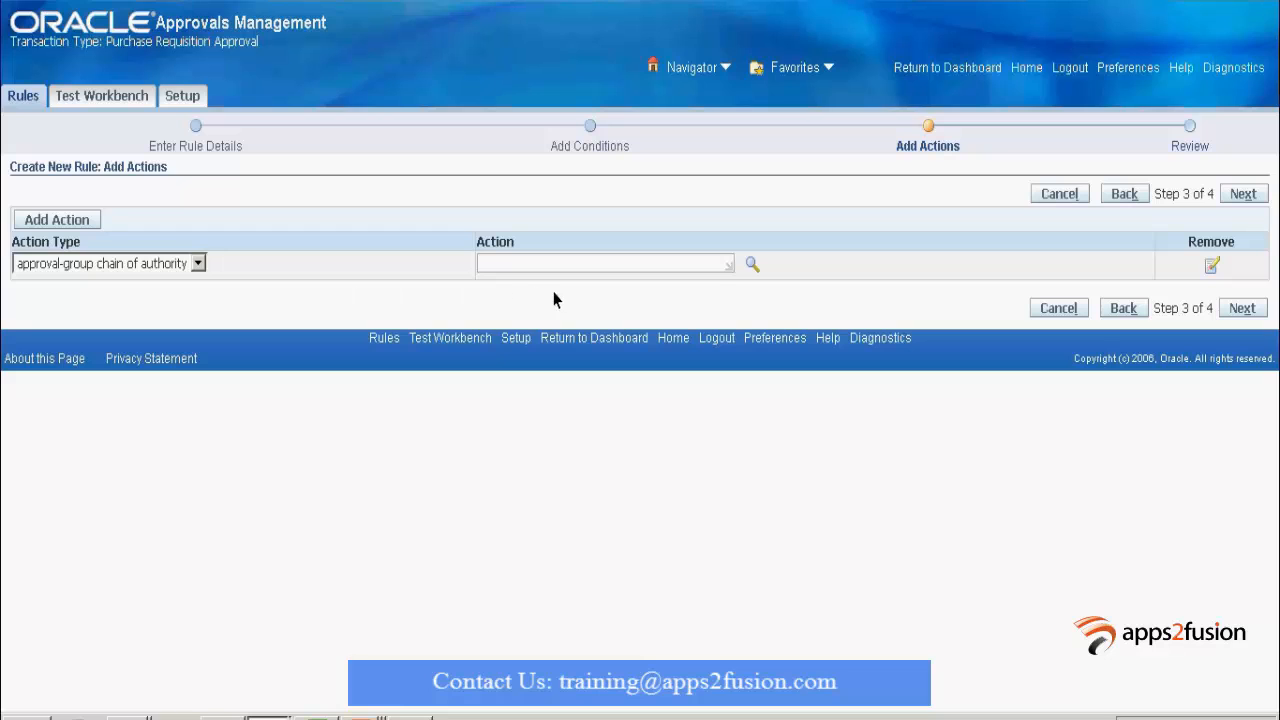
{"action": "left_click", "coordinate": [751, 263]}
{"action": "left_click", "coordinate": [339, 145]}
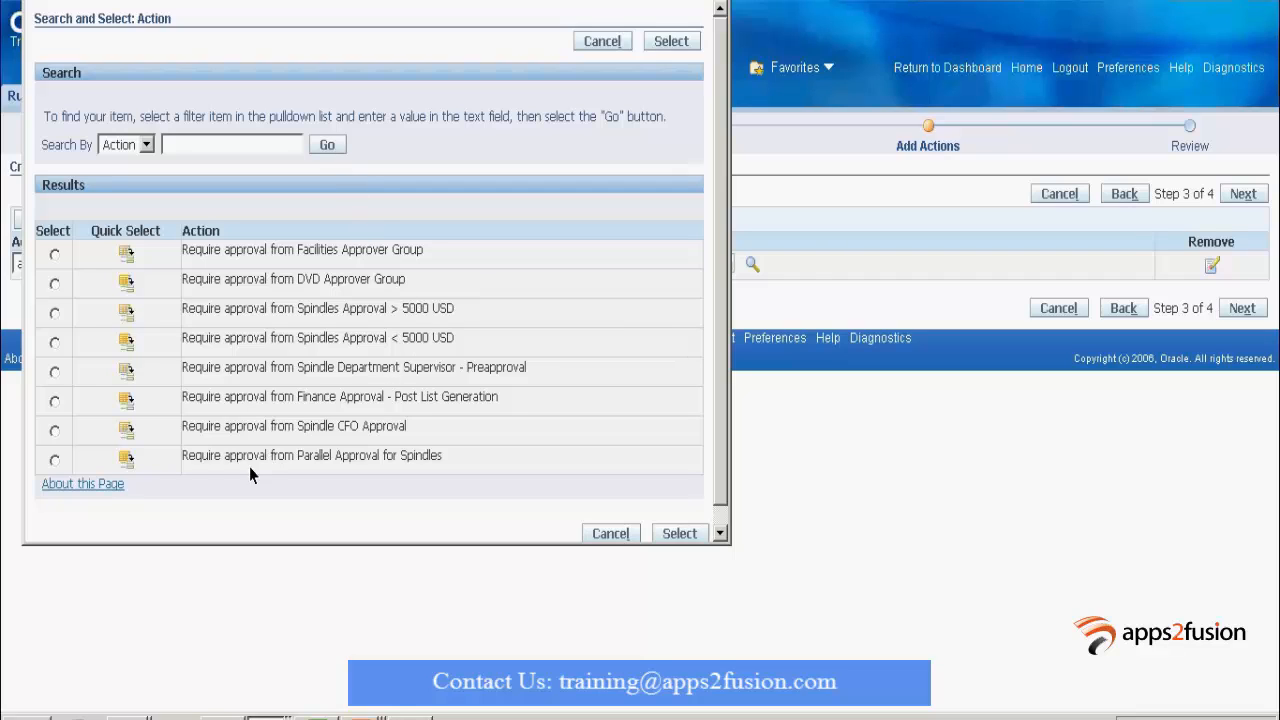
{"action": "left_click", "coordinate": [126, 458]}
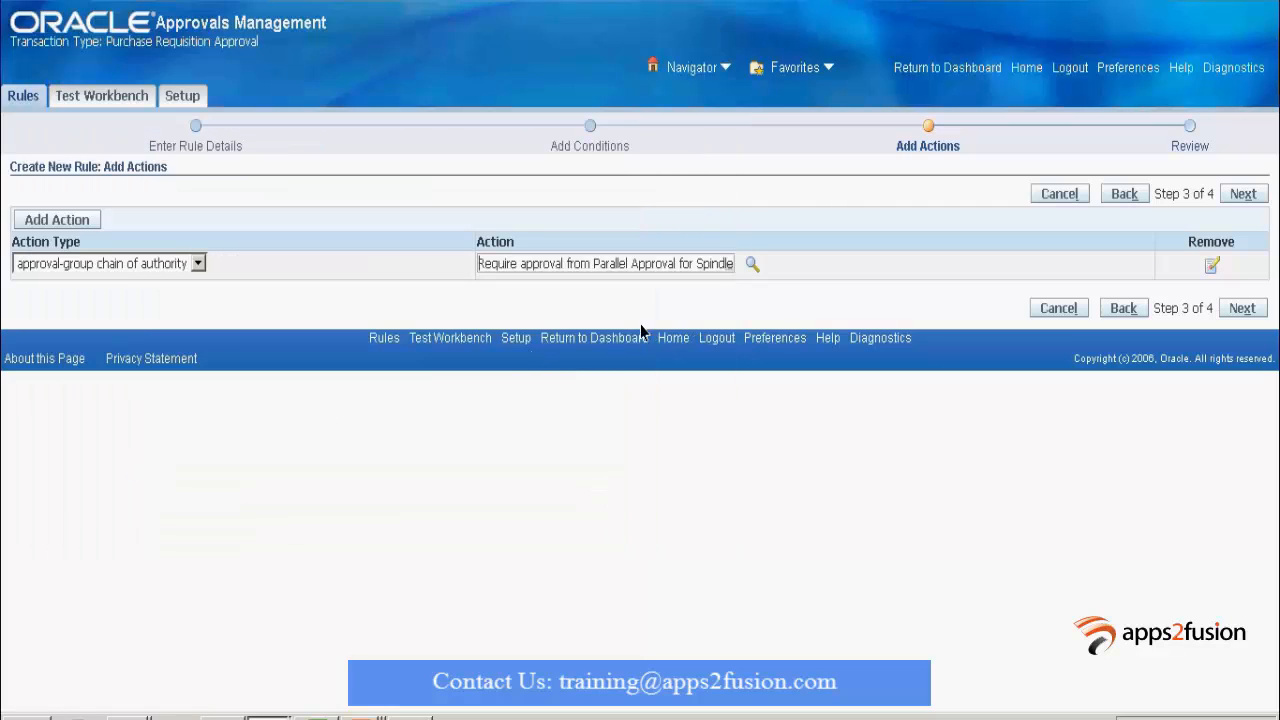
{"action": "left_click", "coordinate": [1237, 198]}
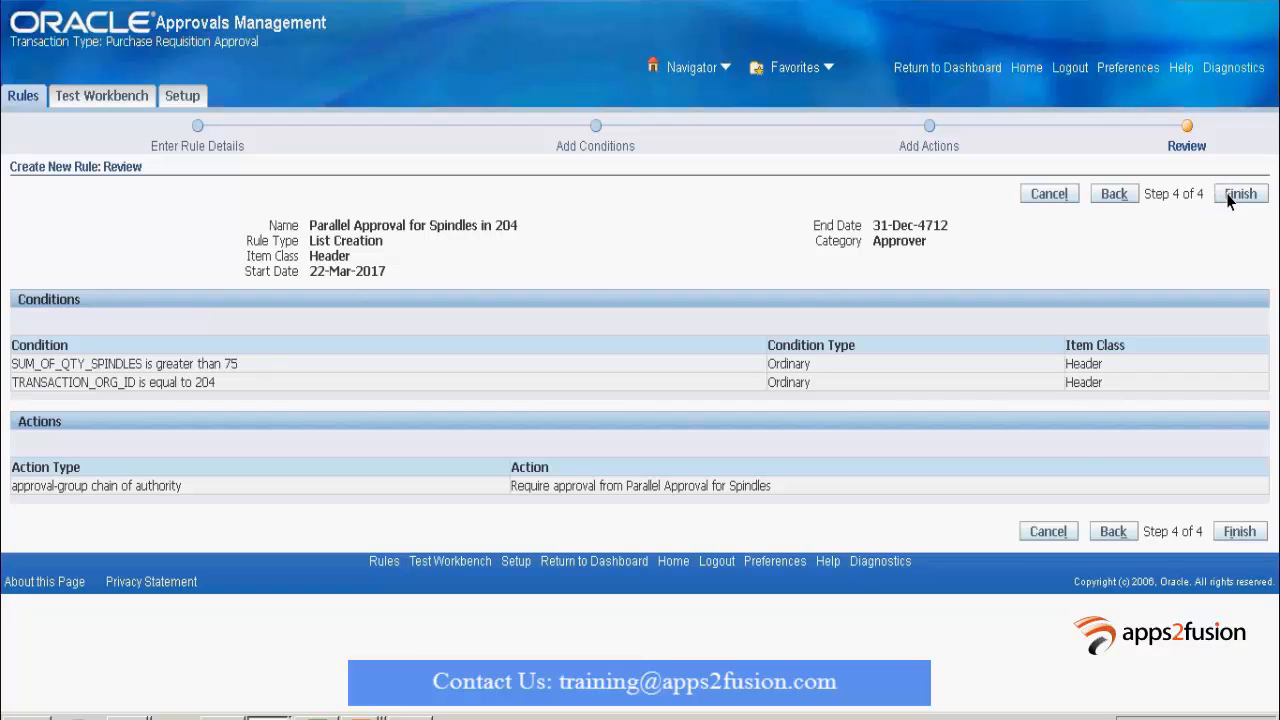
Finish and save the rule 'Parallel Approval for Spindles in 204'.
{"action": "left_click", "coordinate": [1232, 197]}
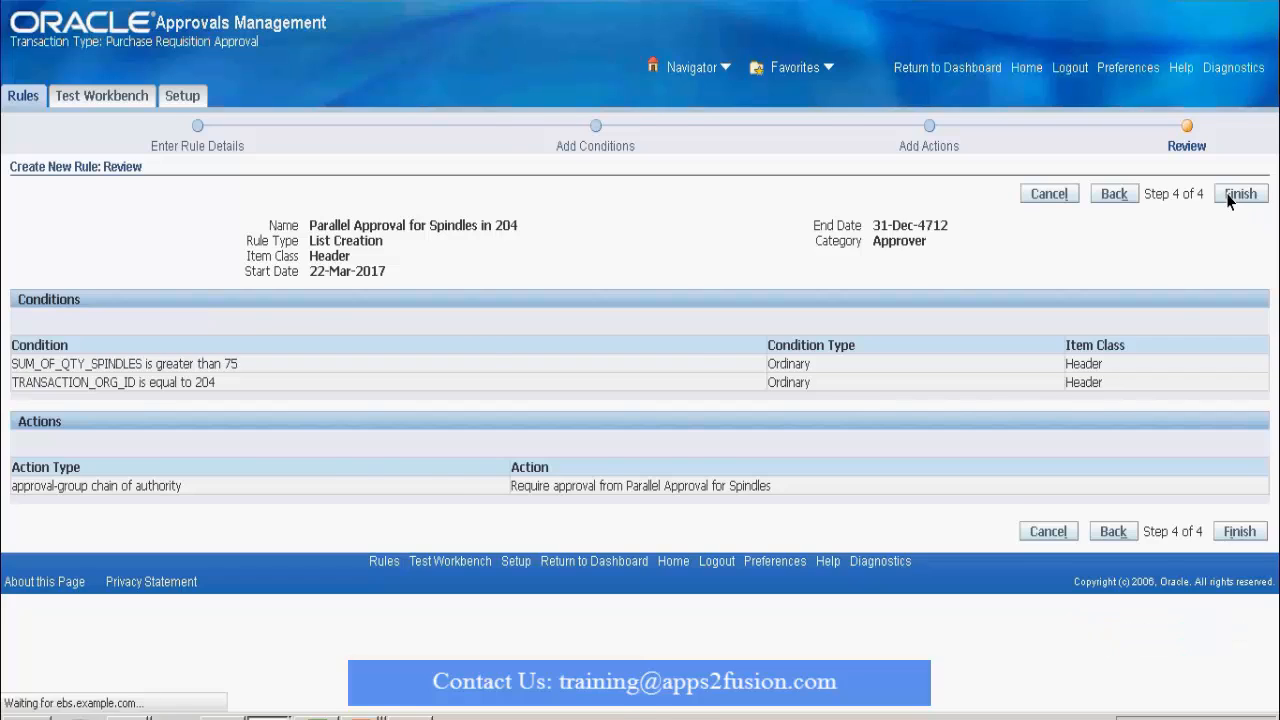